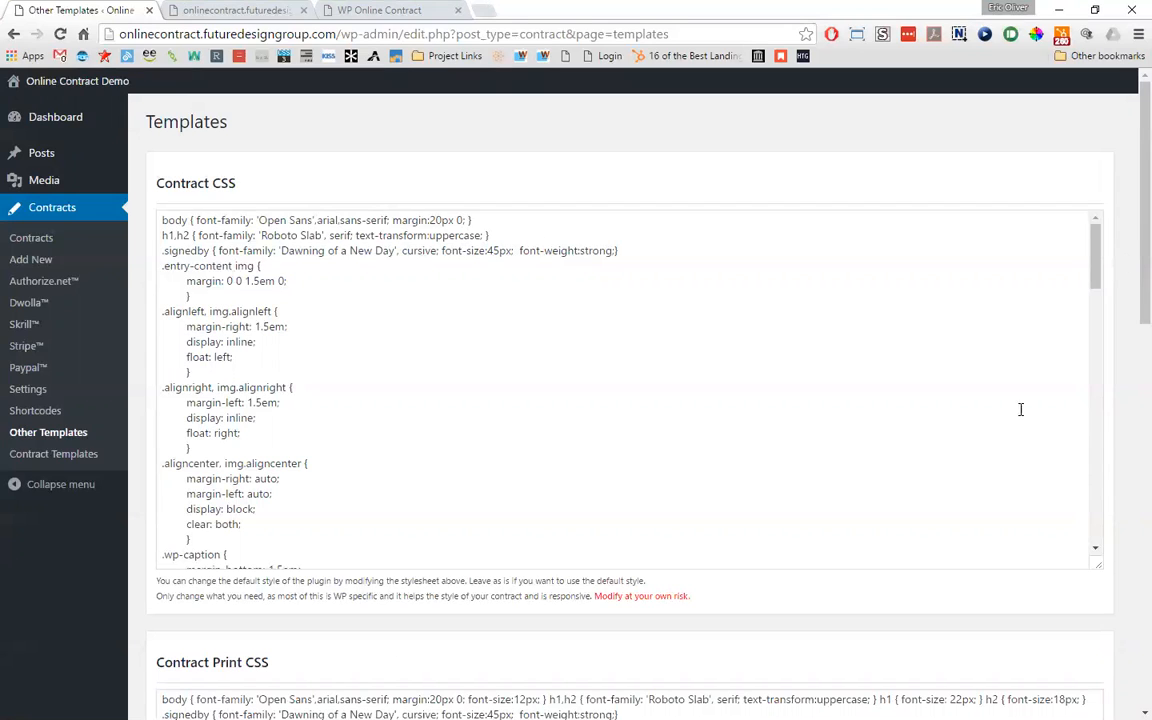
- Review the PayPal and Stripe payment settings of the contract plugin, including their fee and button label options
click(27, 369)
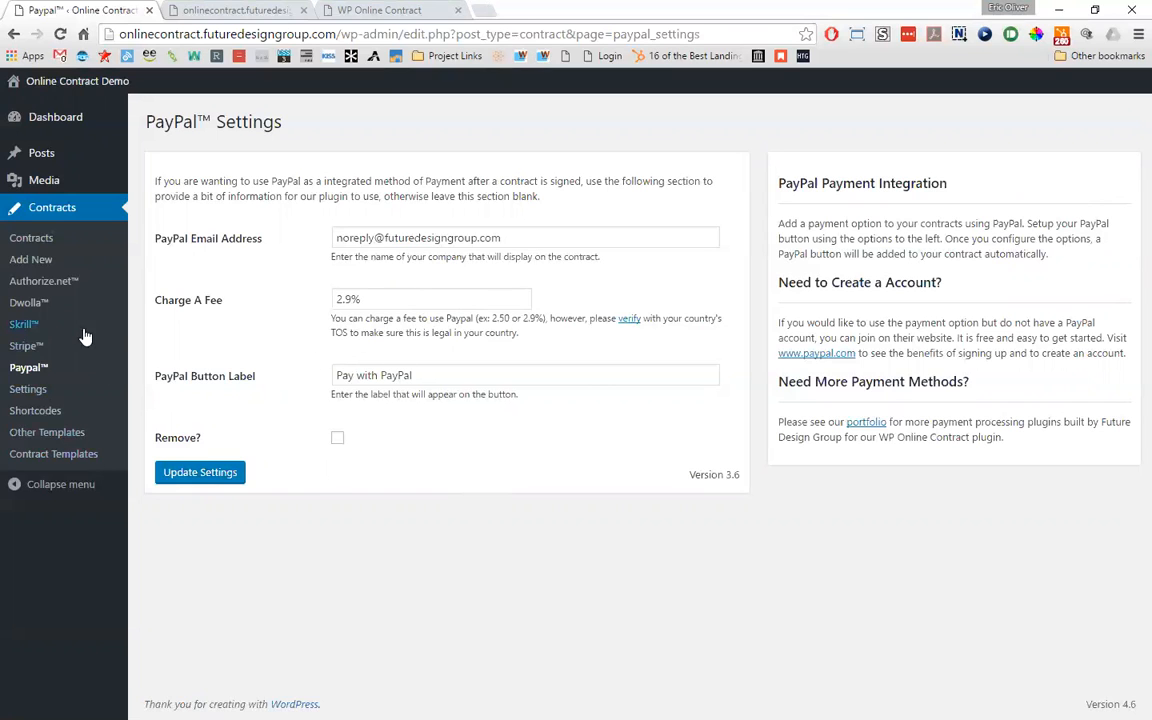
click(29, 347)
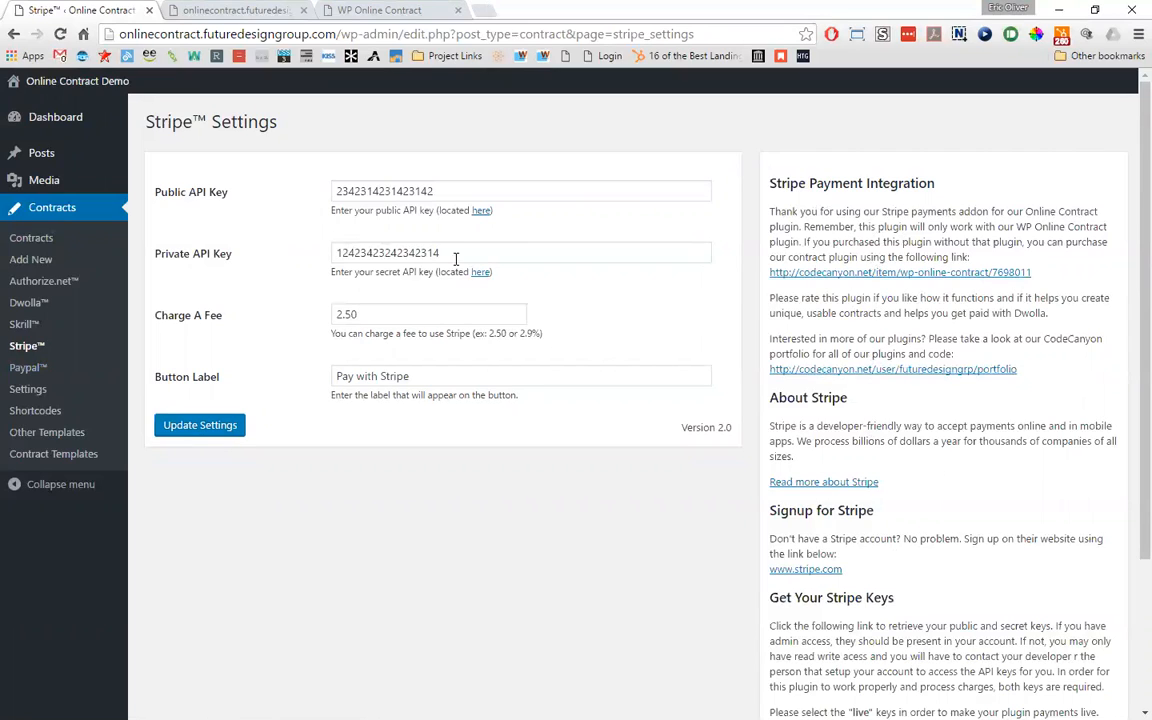
click(27, 368)
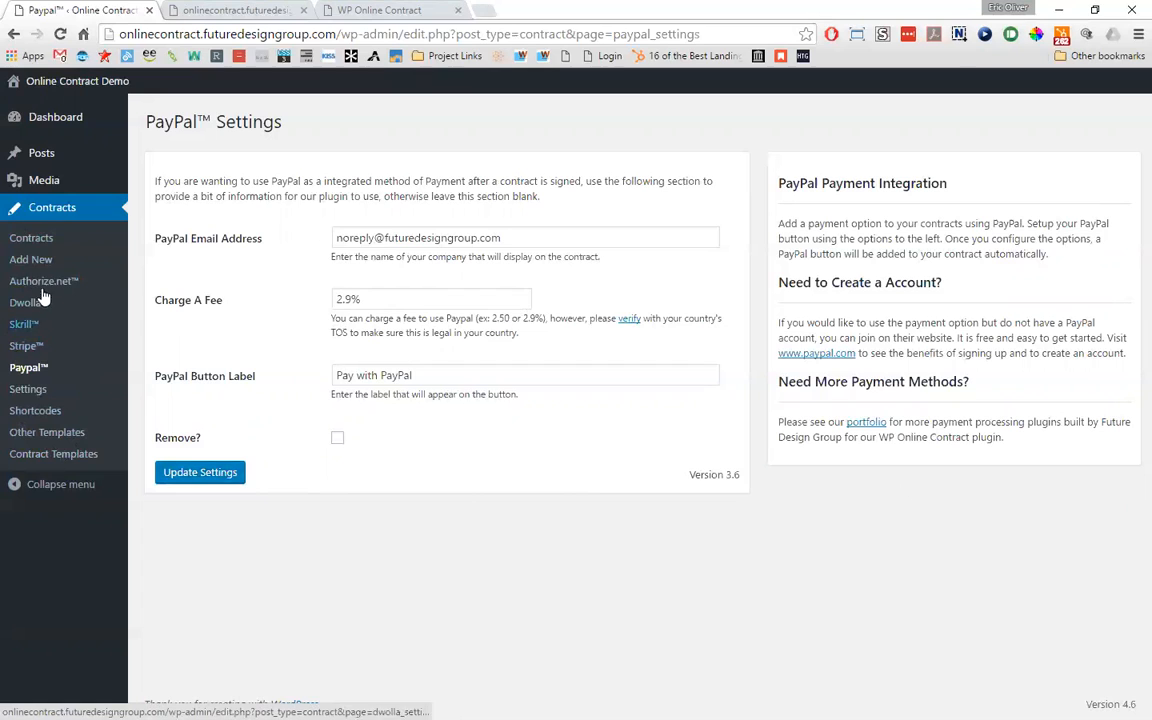
- Open Test Contract for editing and review its available contract types and payment amount shortcodes
click(32, 239)
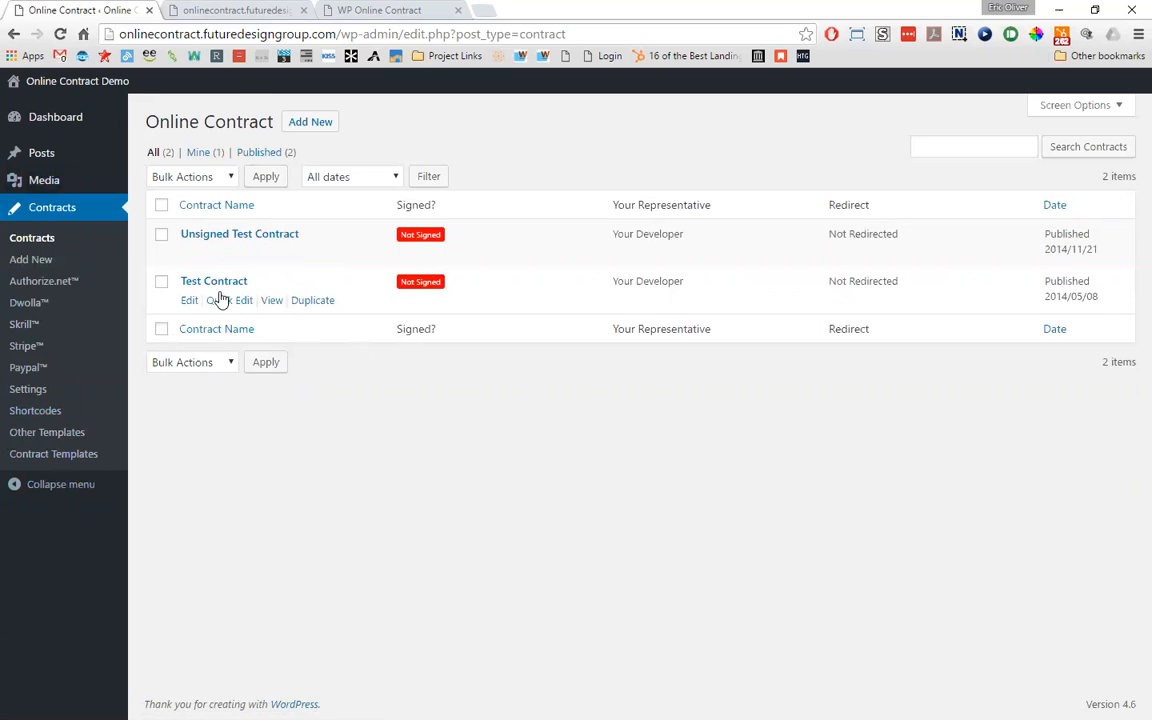
click(189, 301)
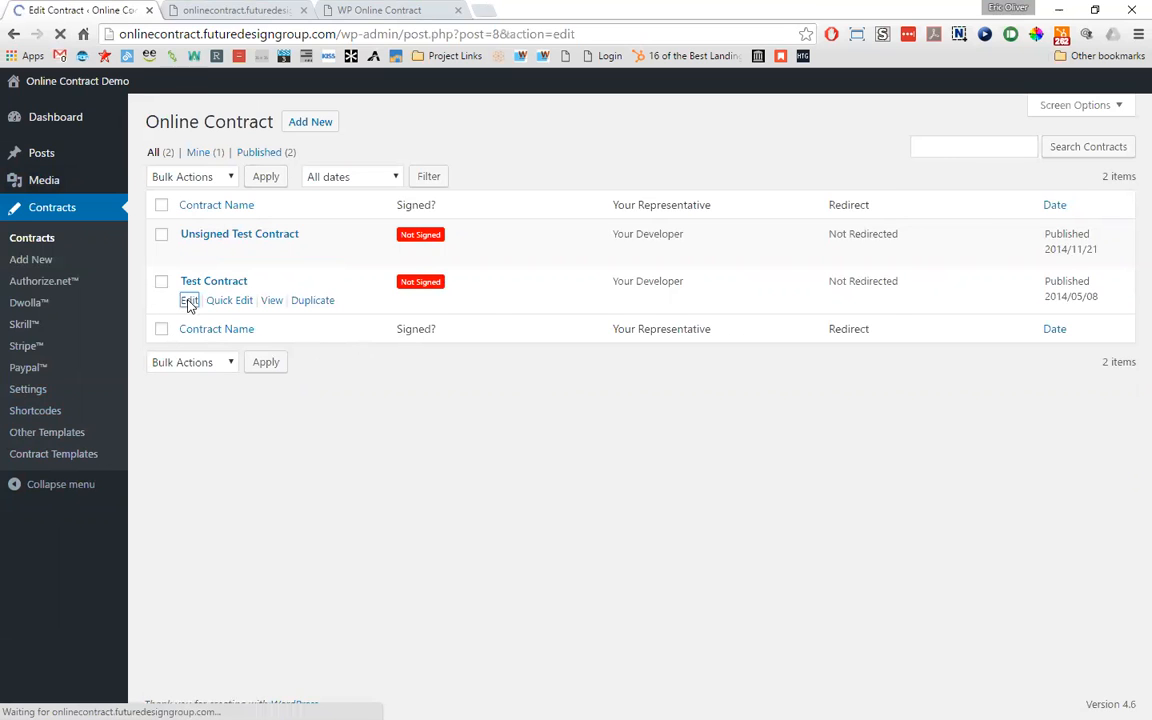
click(336, 279)
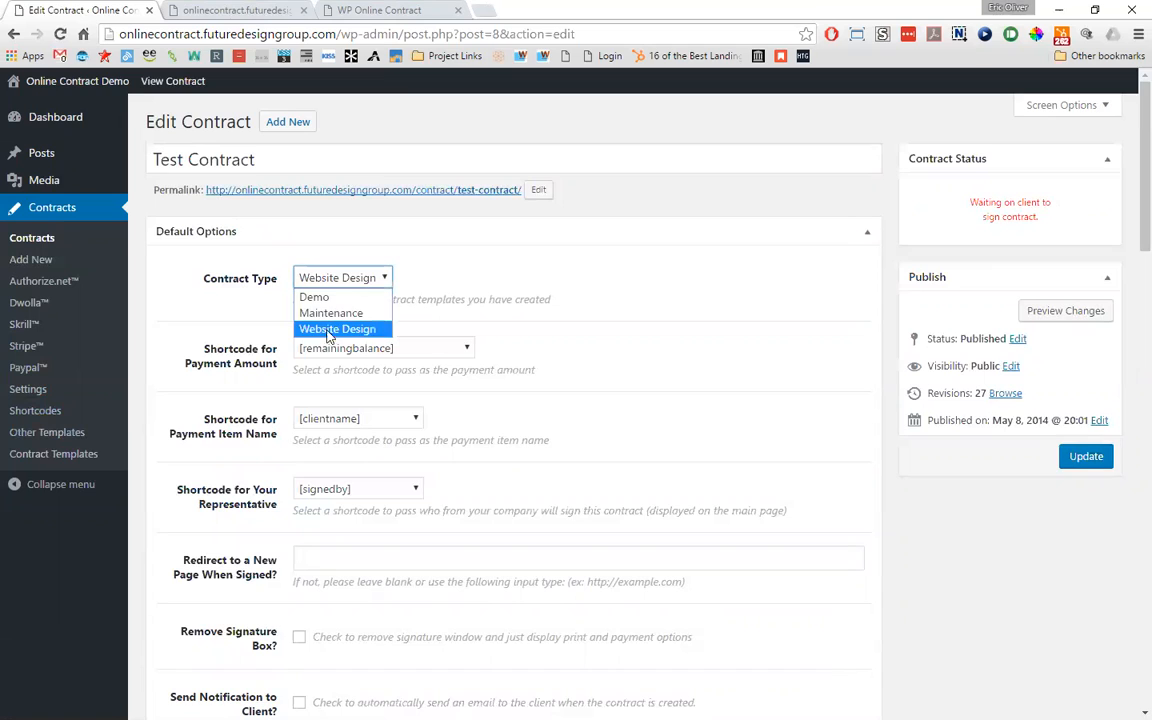
click(180, 312)
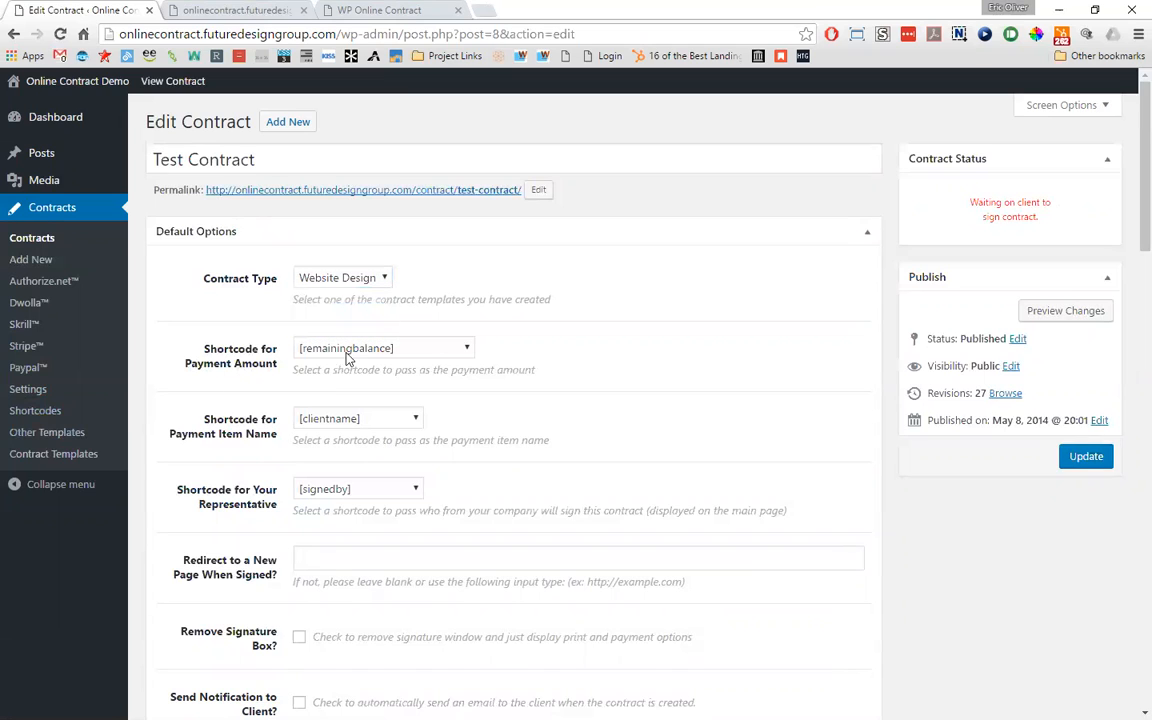
click(424, 350)
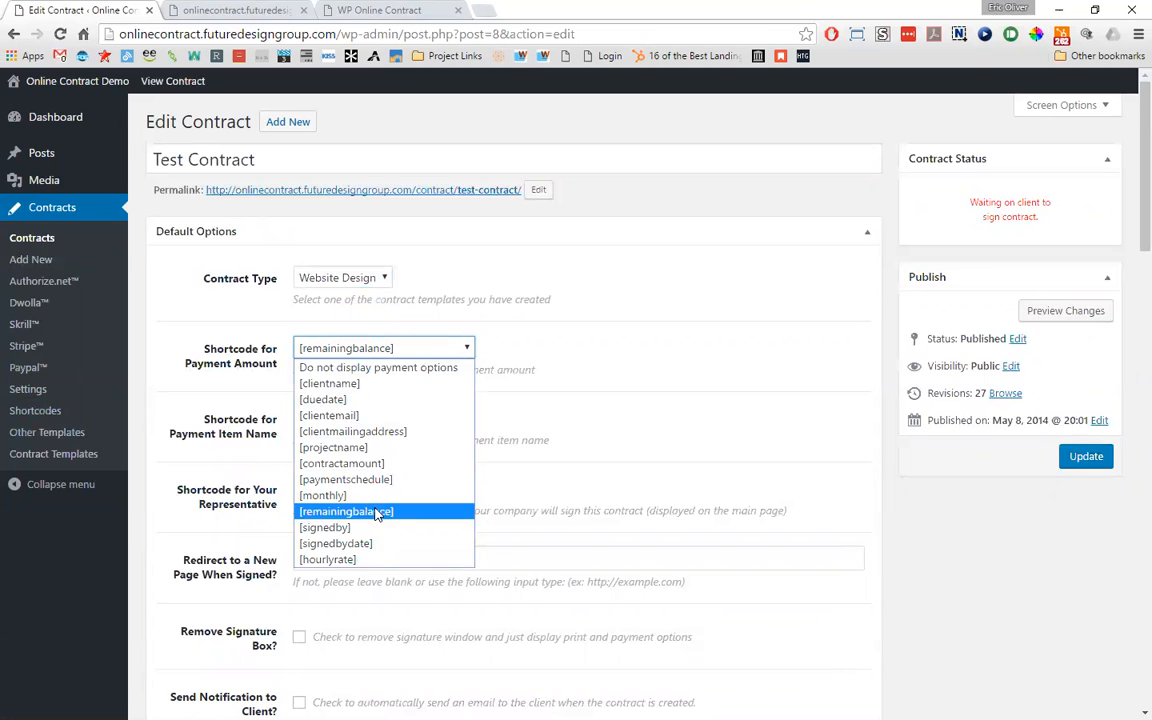
click(638, 417)
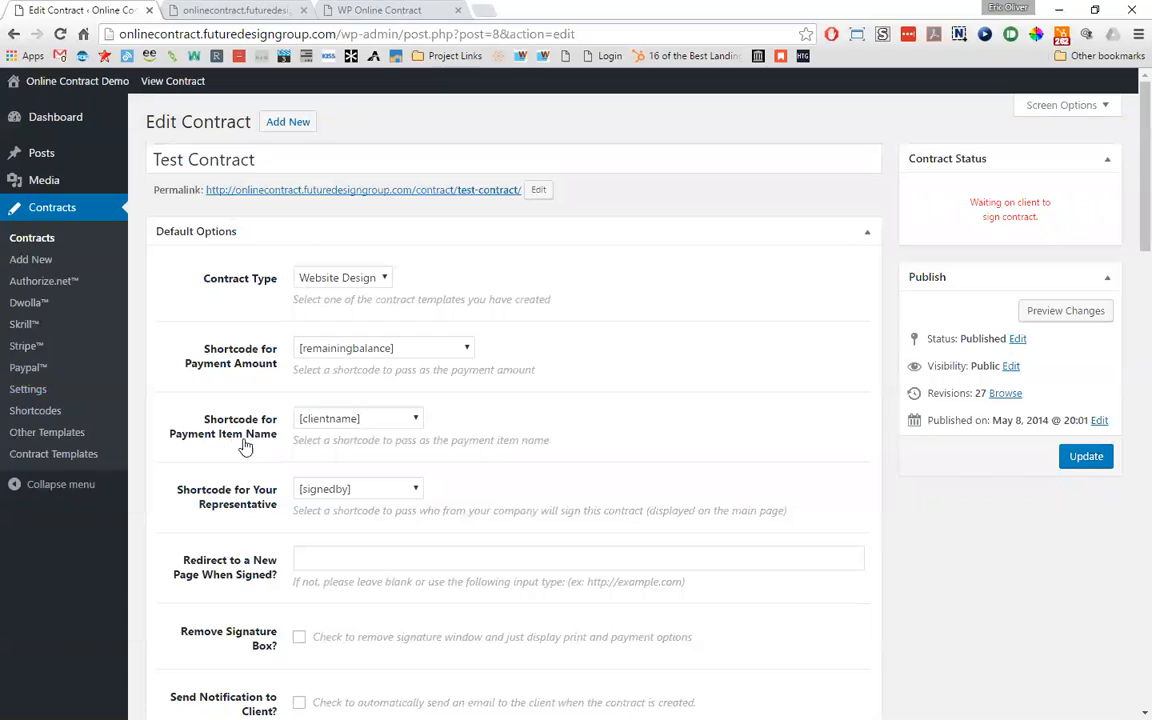
- Set the contract's payment item name shortcode to [projectname]
click(355, 418)
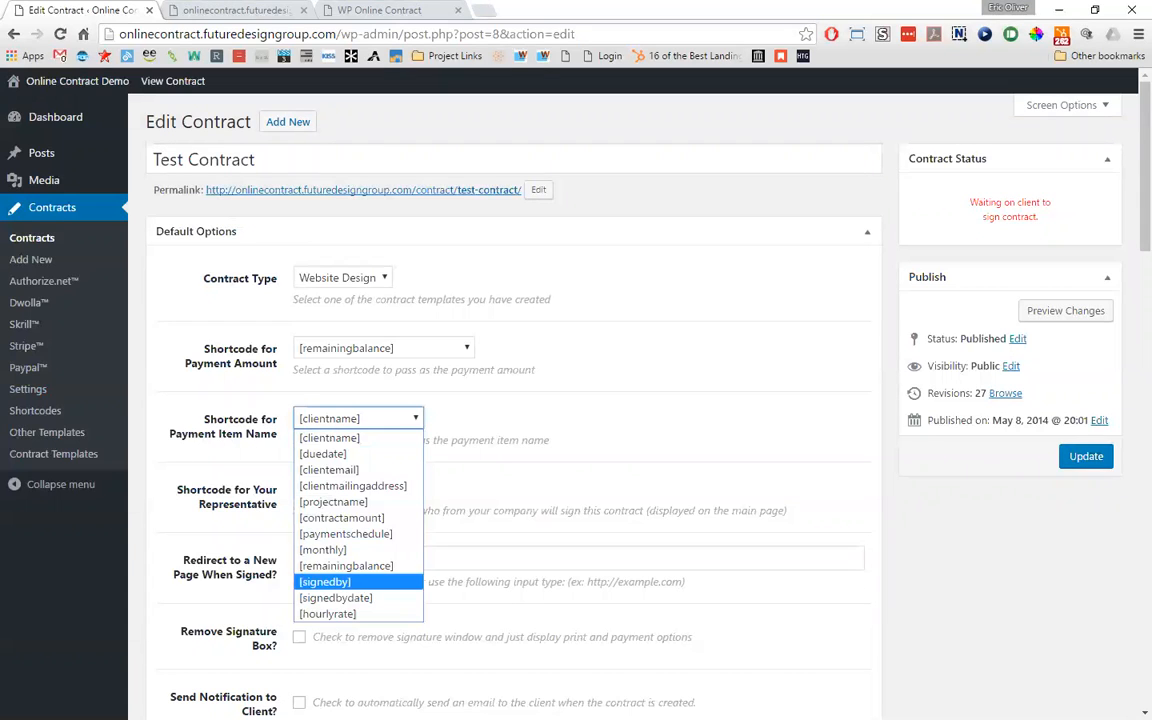
click(335, 501)
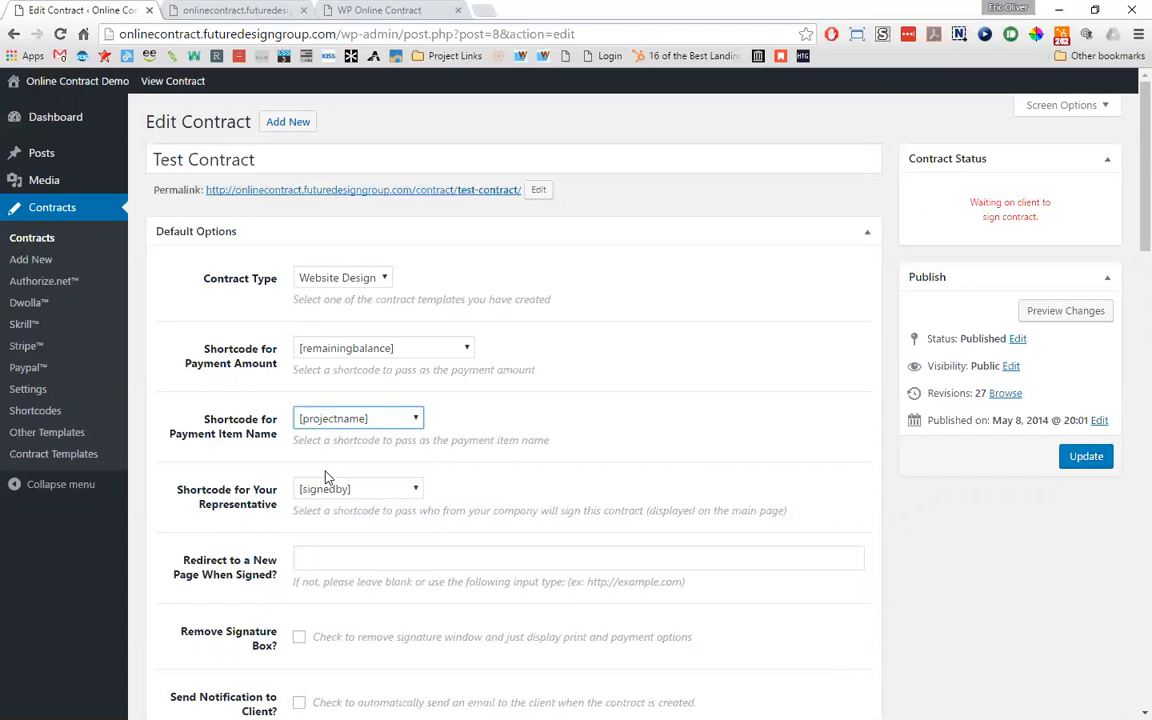
scroll(321, 478, down, 10)
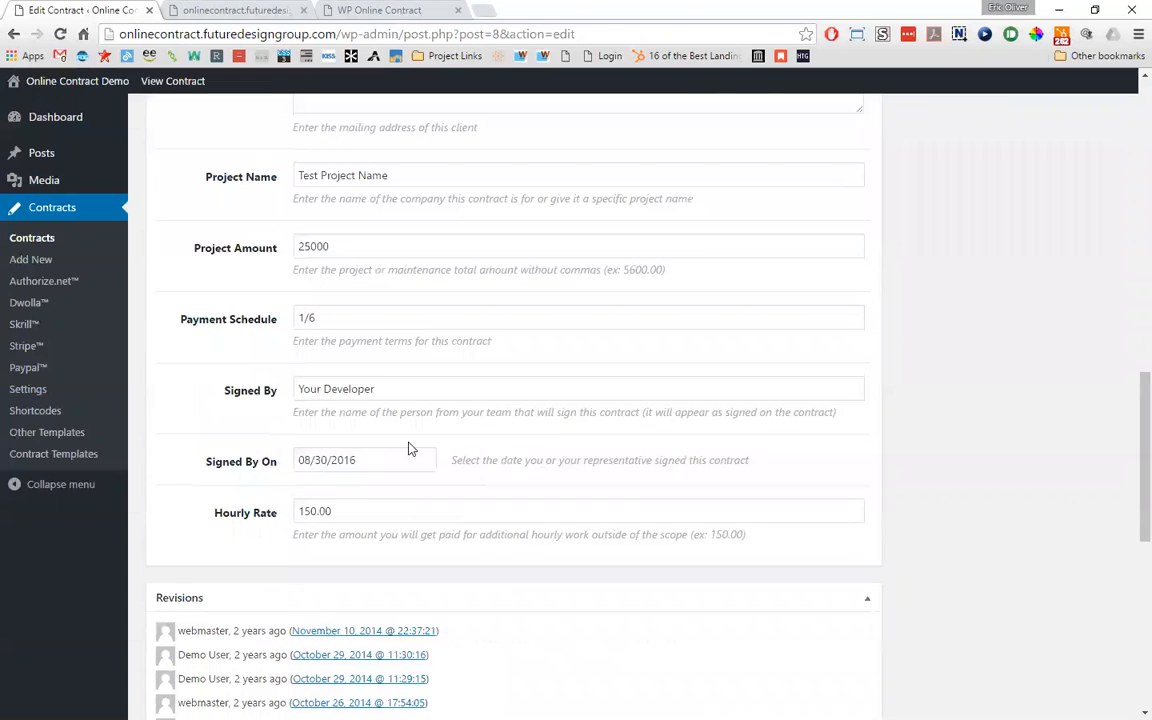
scroll(224, 411, up, 10)
scroll(221, 410, up, 1)
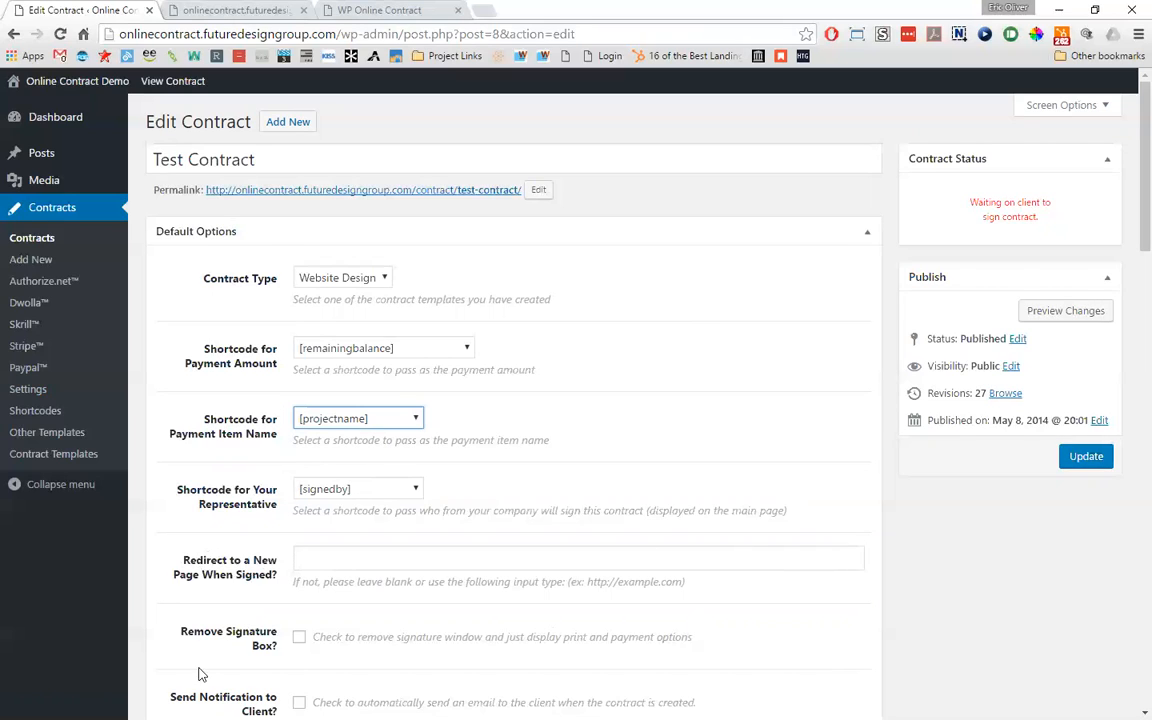
- Review the contract's redirect, signature box removal, client notification and client email shortcode options
scroll(196, 600, down, 1)
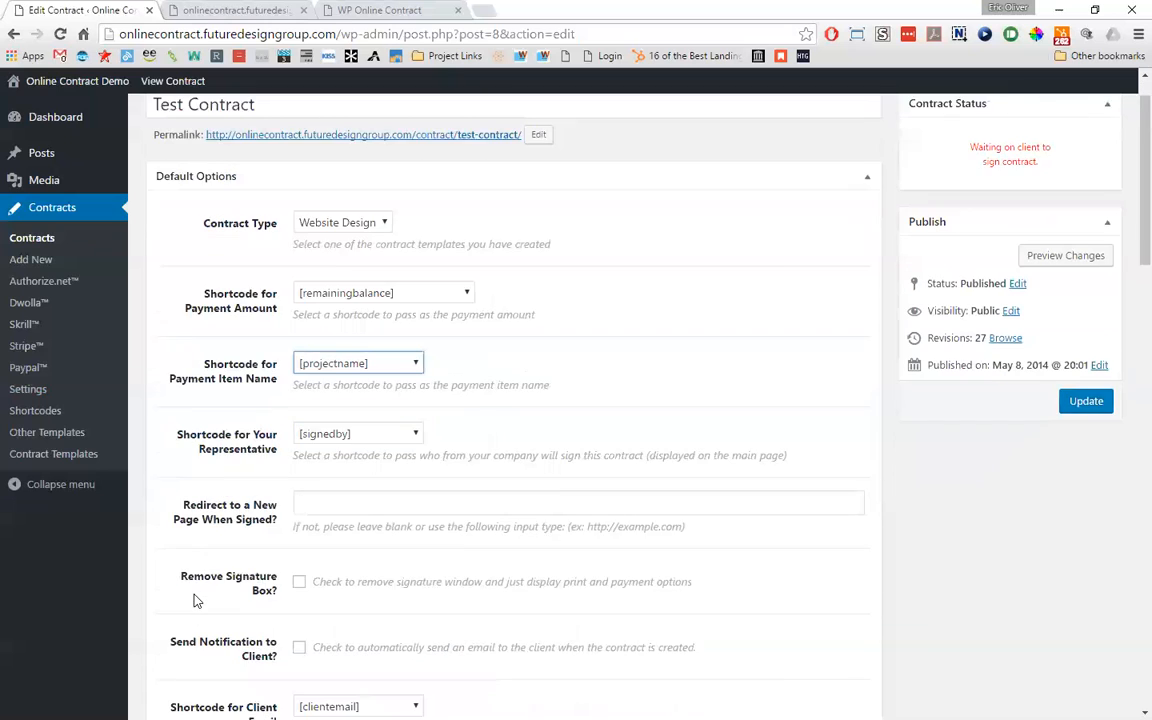
scroll(196, 600, down, 1)
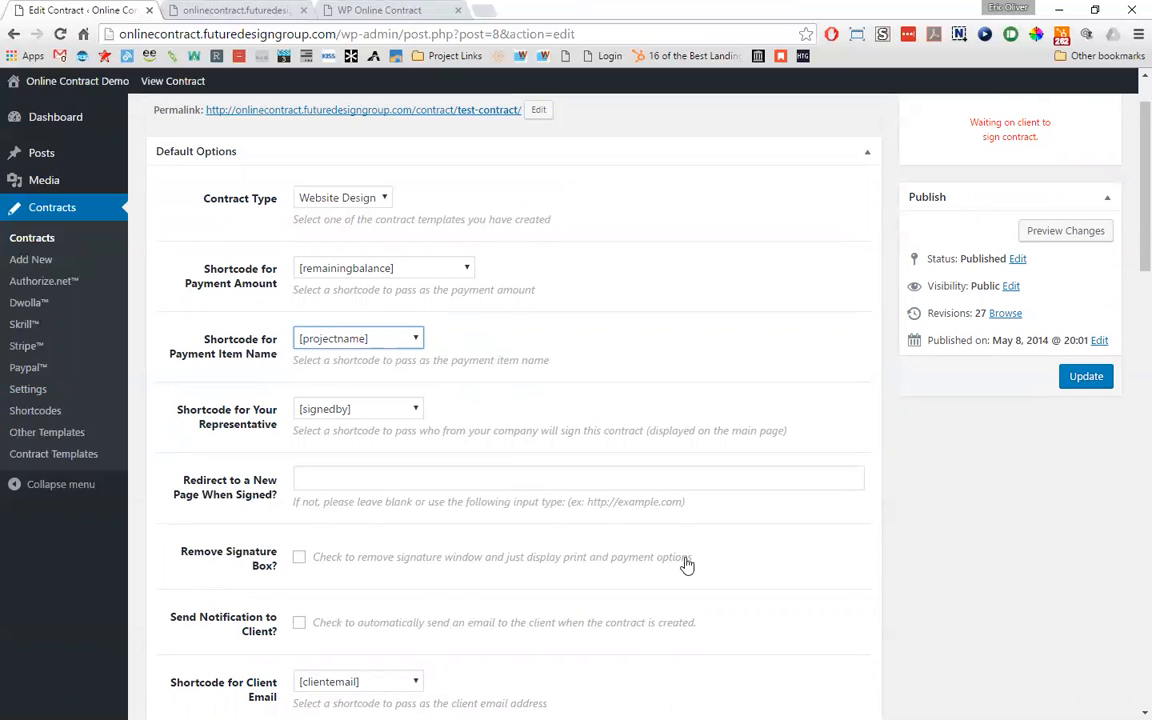
scroll(258, 535, down, 1)
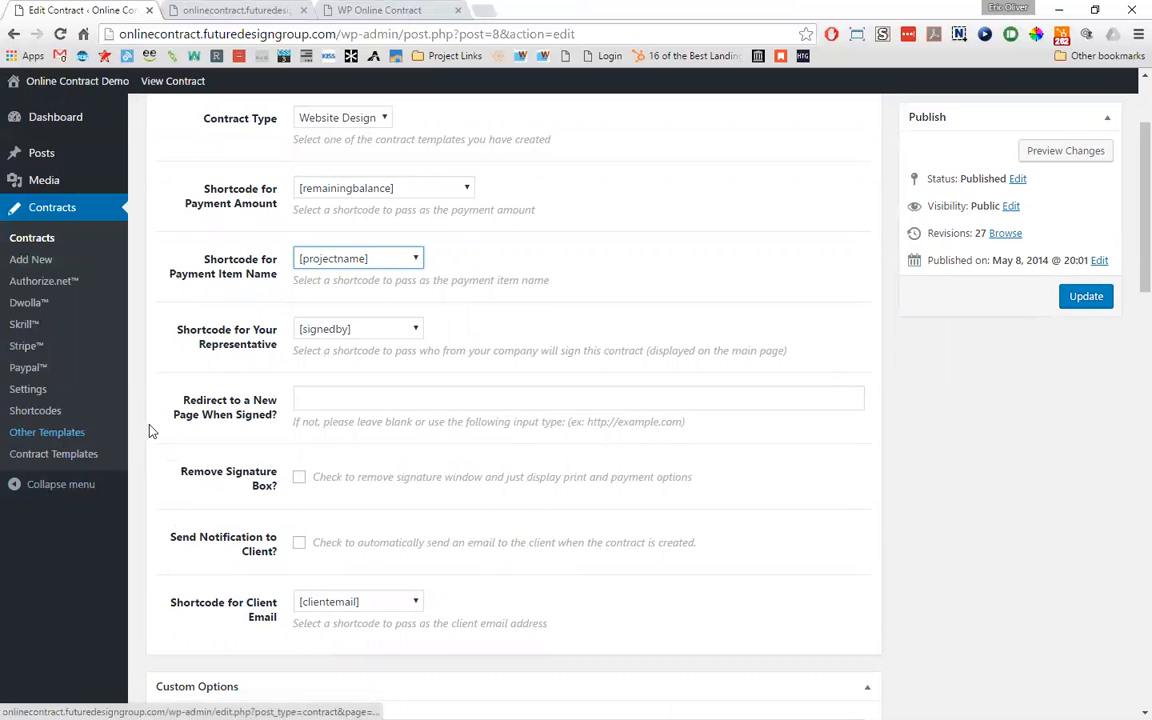
scroll(200, 500, down, 2)
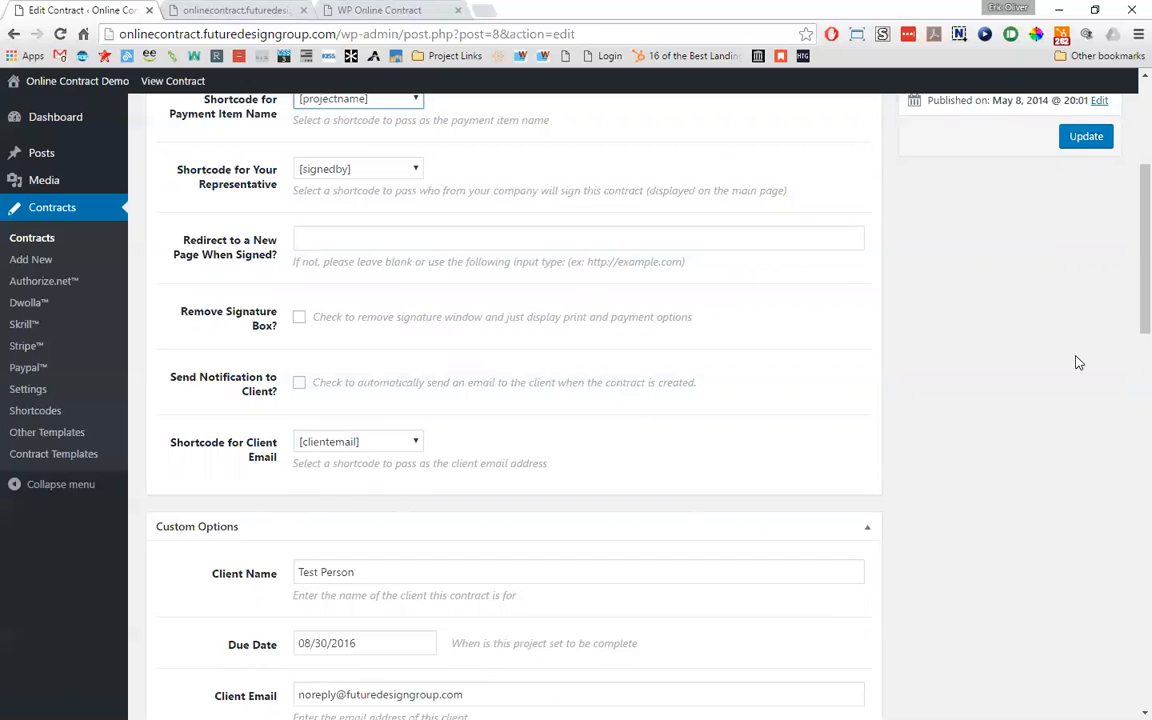
click(418, 440)
scroll(463, 303, up, 3)
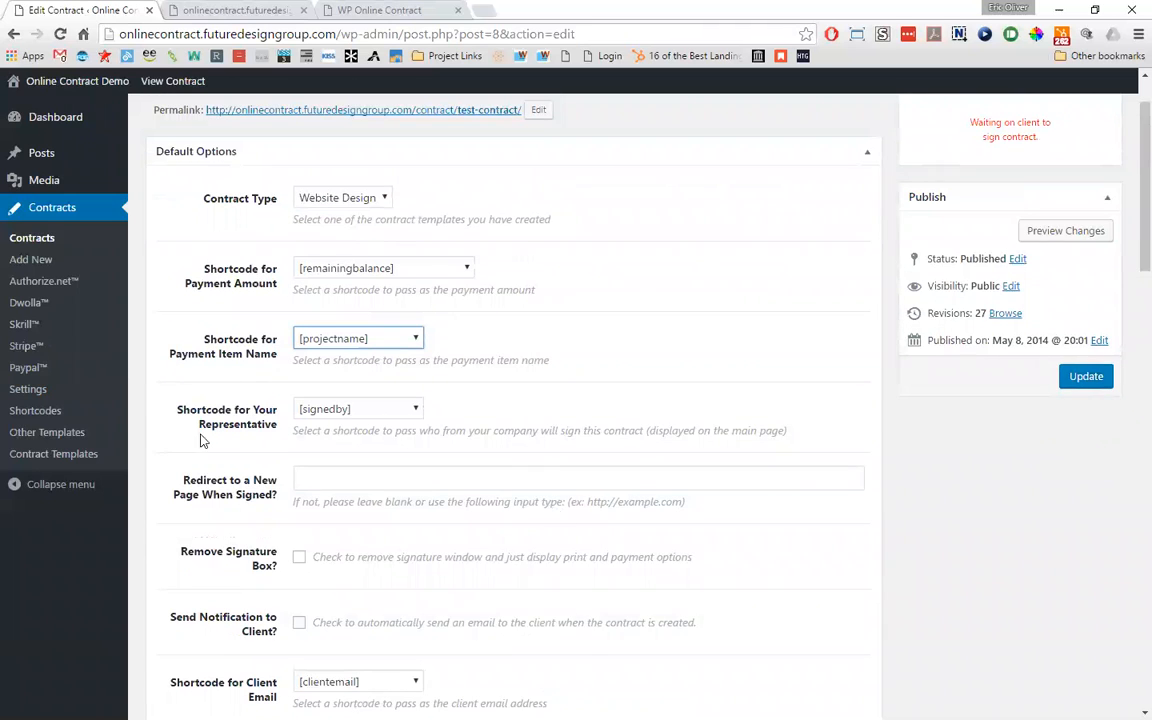
- Set the contract's due date to 08/27/2016 in the custom options
scroll(534, 505, down, 5)
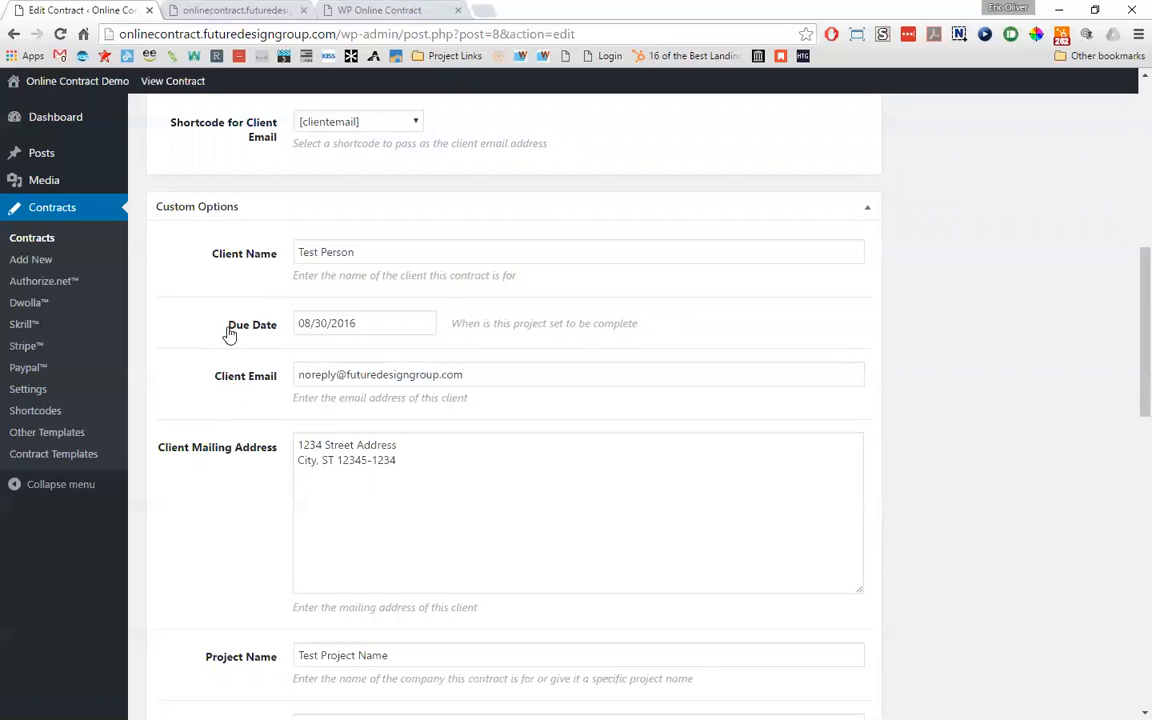
click(384, 326)
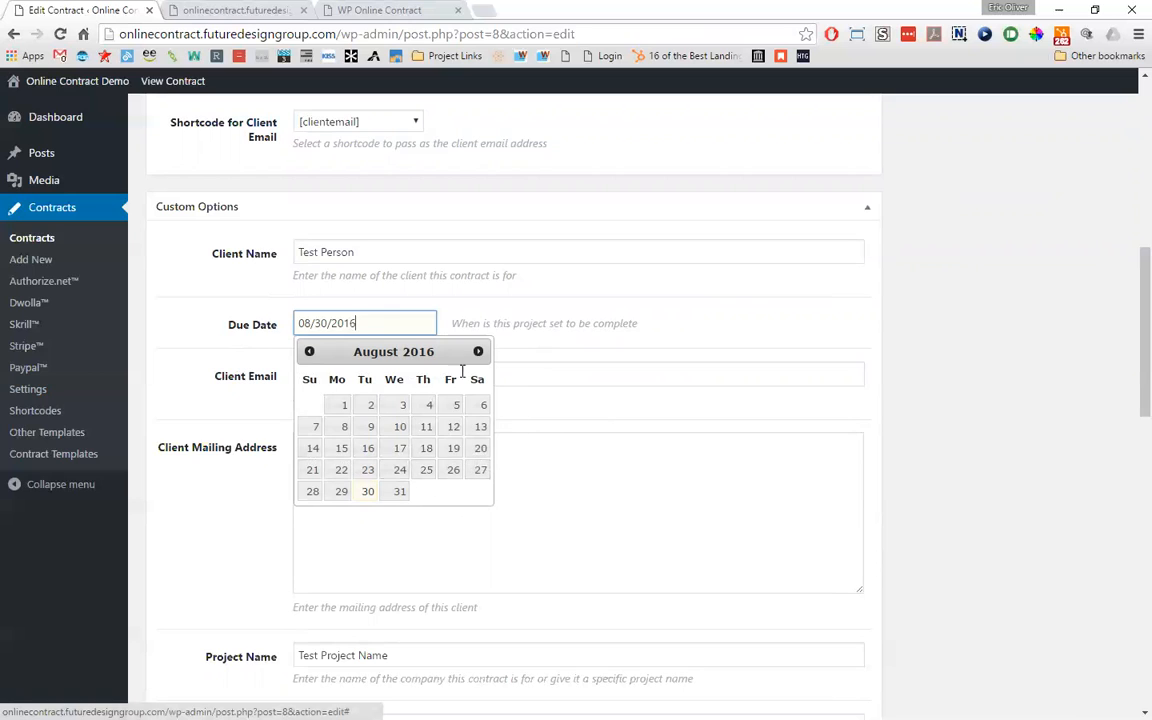
click(453, 427)
click(411, 324)
click(399, 469)
click(365, 324)
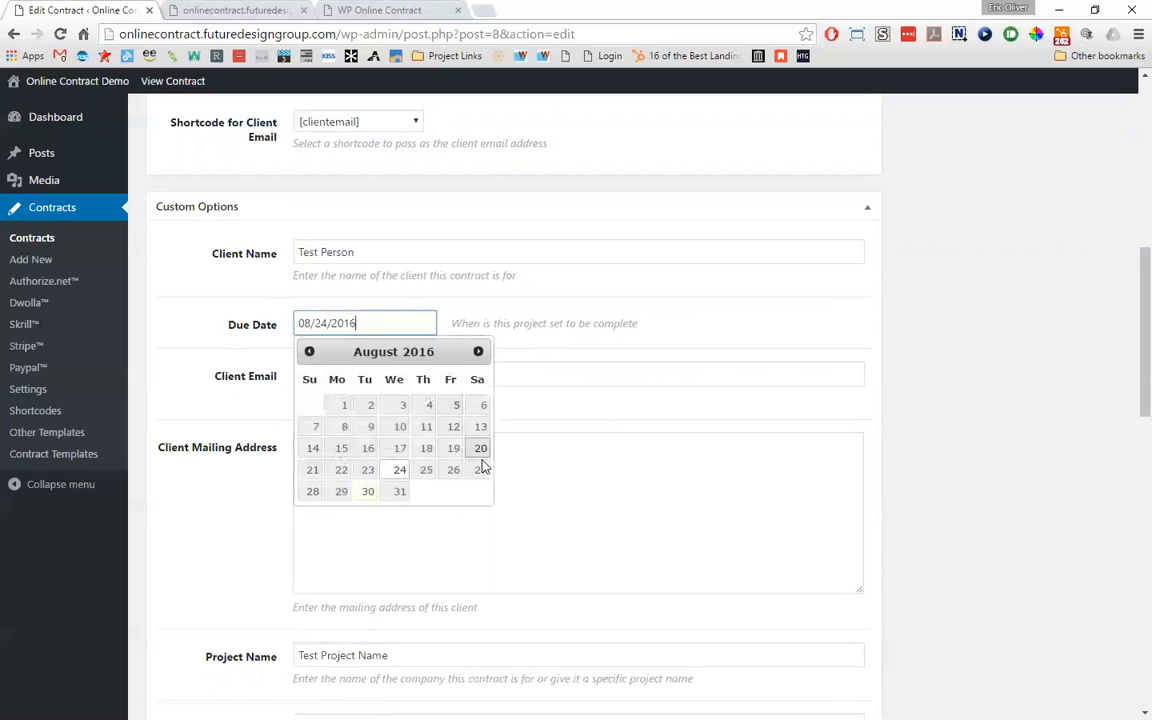
click(478, 469)
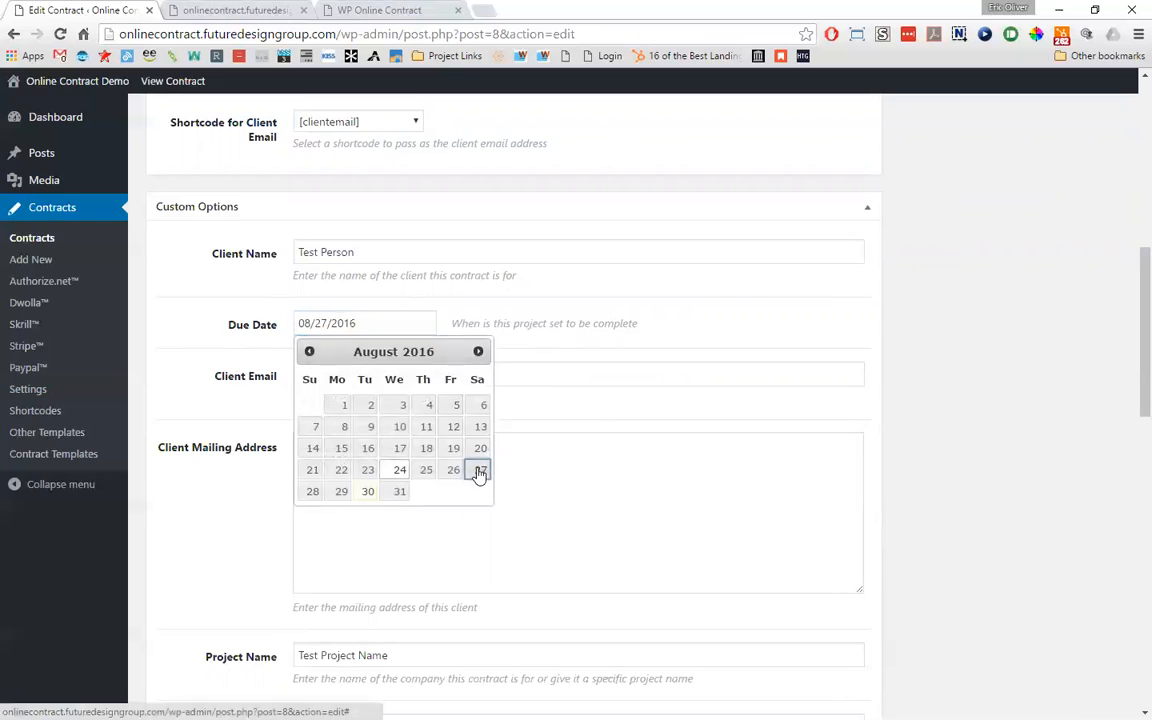
click(361, 323)
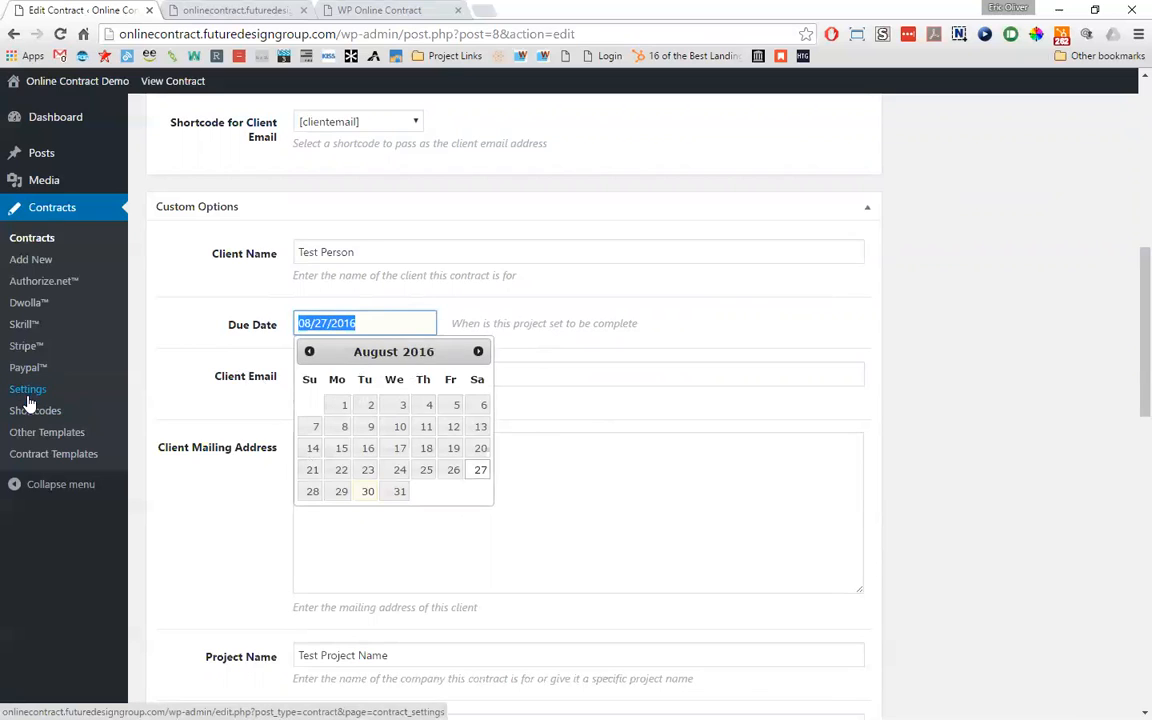
click(250, 327)
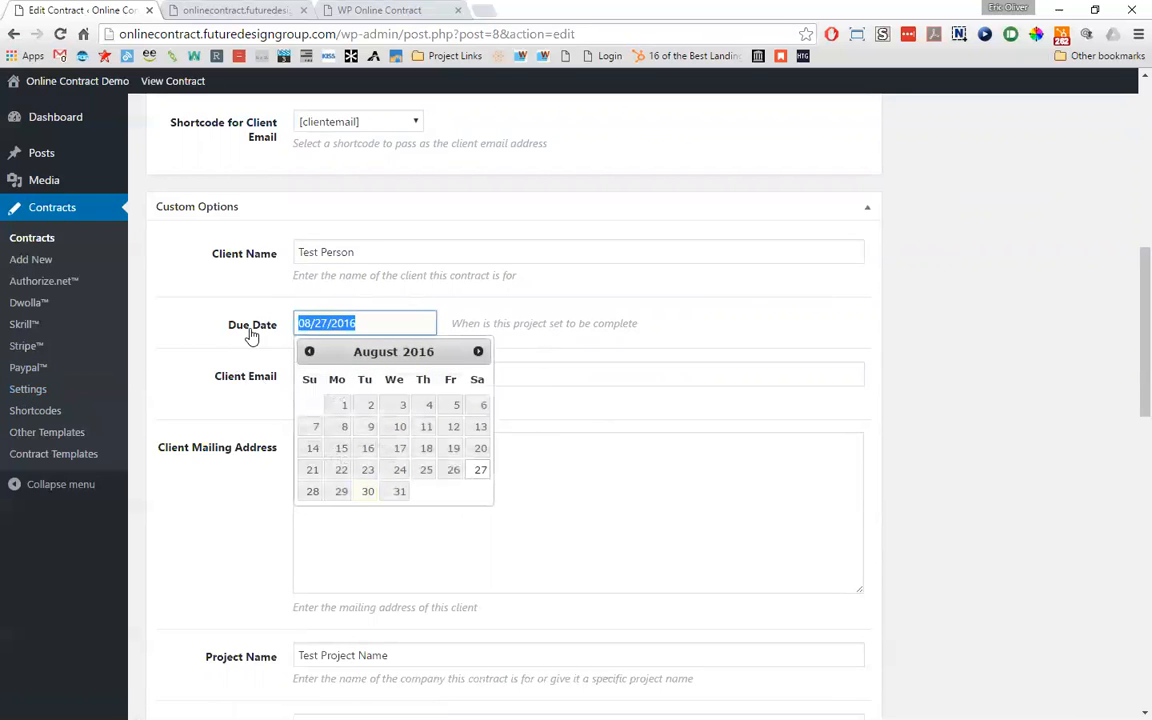
click(247, 389)
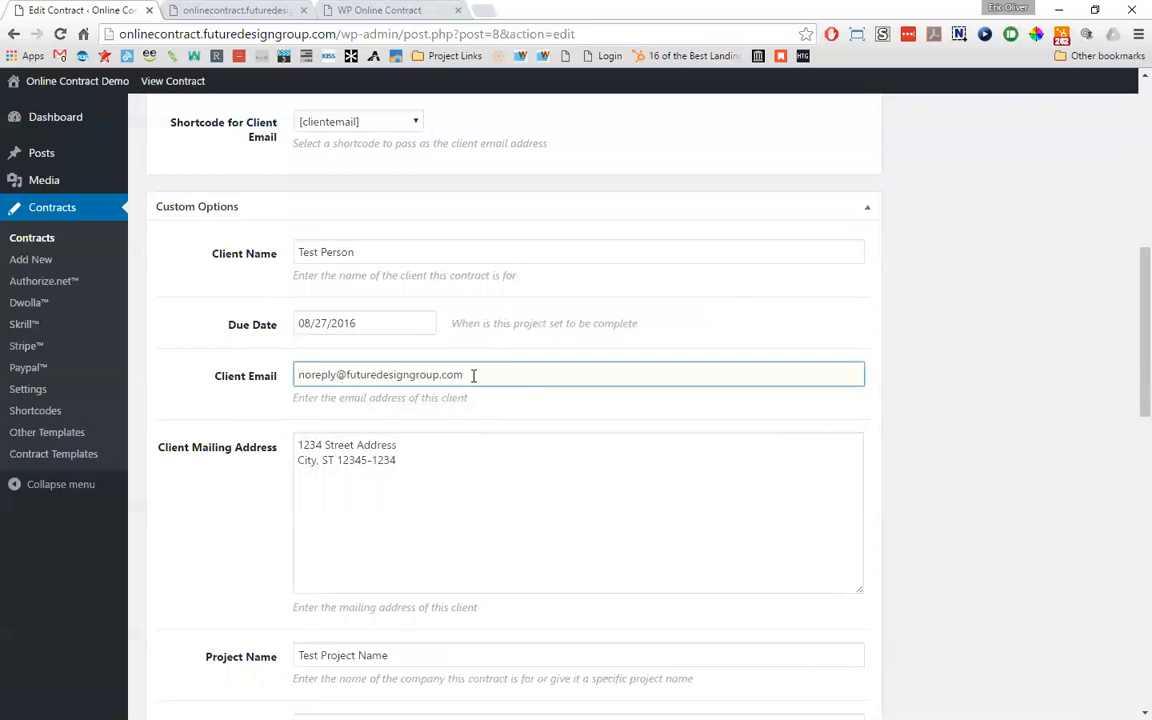
- Review the remaining custom options, including the Signed By name, and the contract's status and publishing details
scroll(257, 481, down, 3)
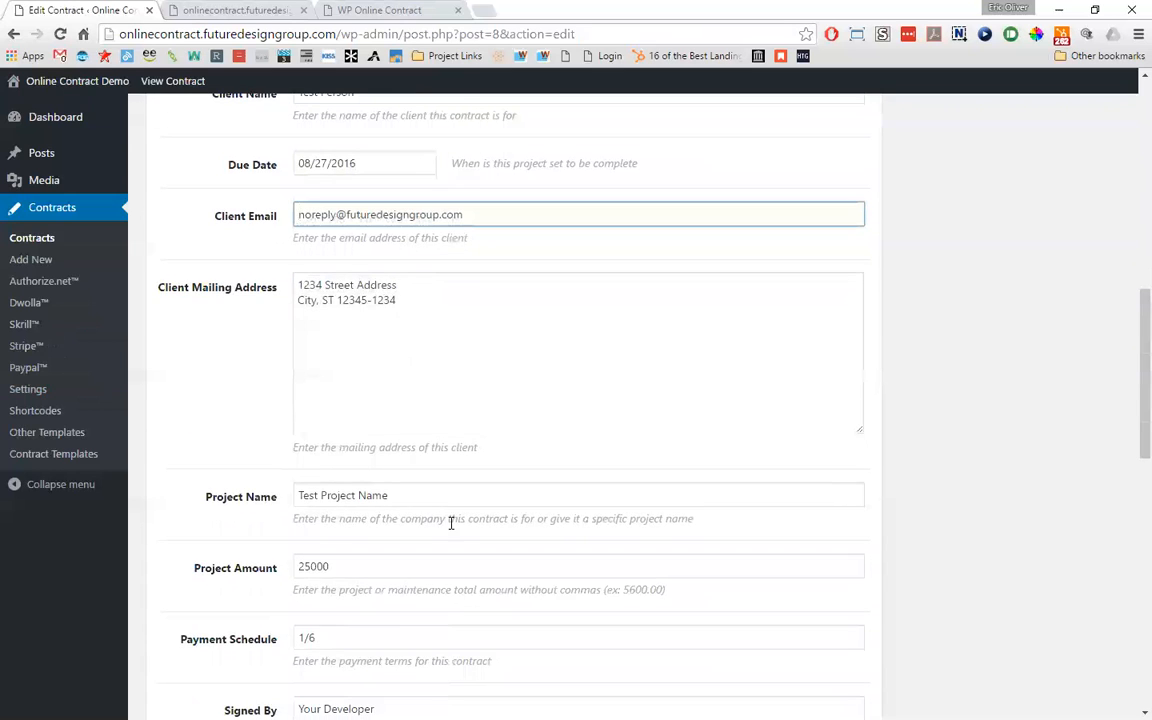
scroll(268, 503, down, 3)
scroll(280, 442, down, 3)
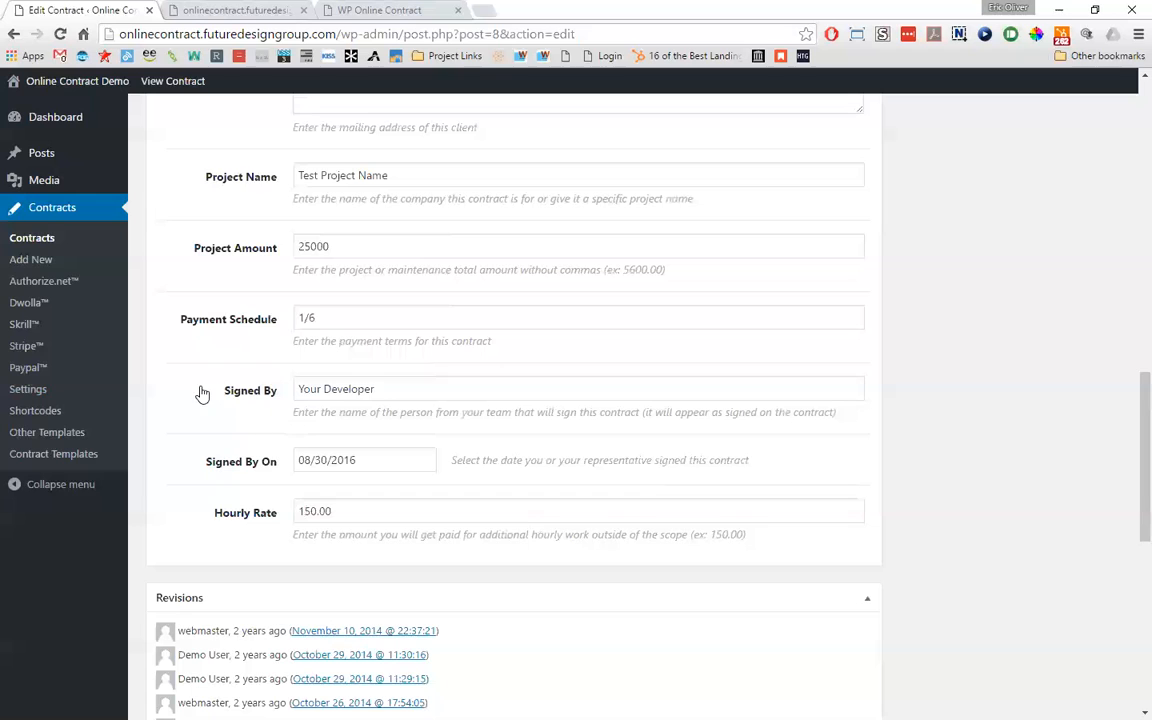
drag(380, 390, 298, 390)
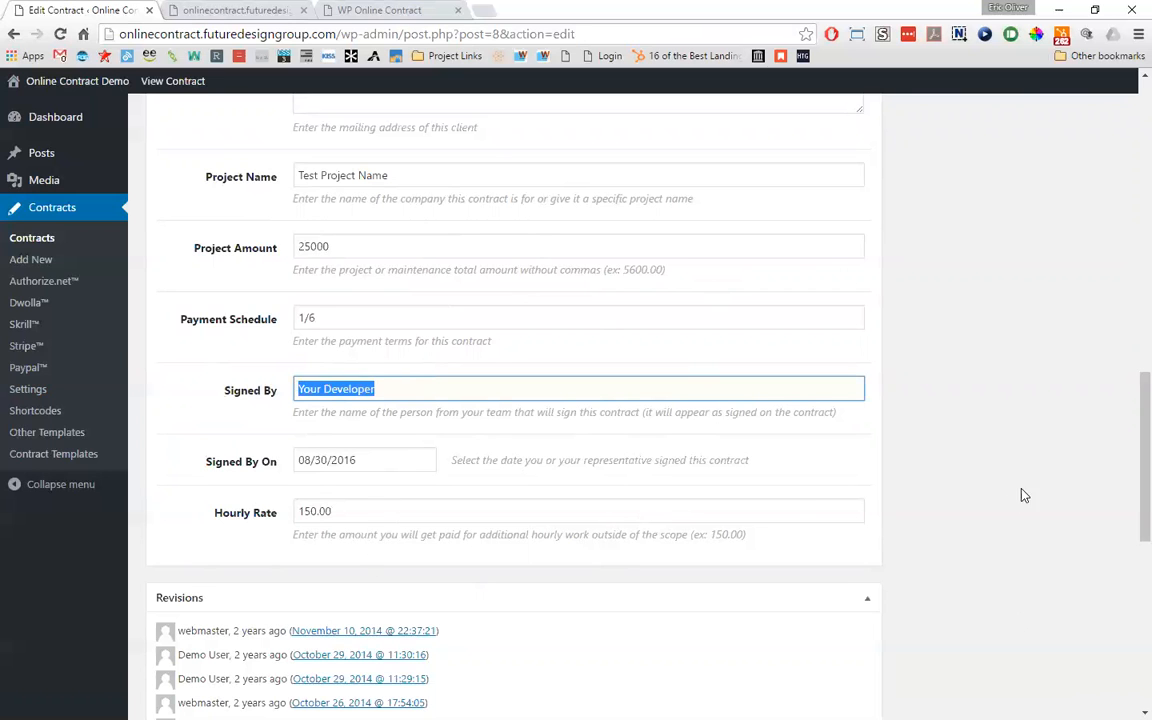
scroll(1024, 495, up, 15)
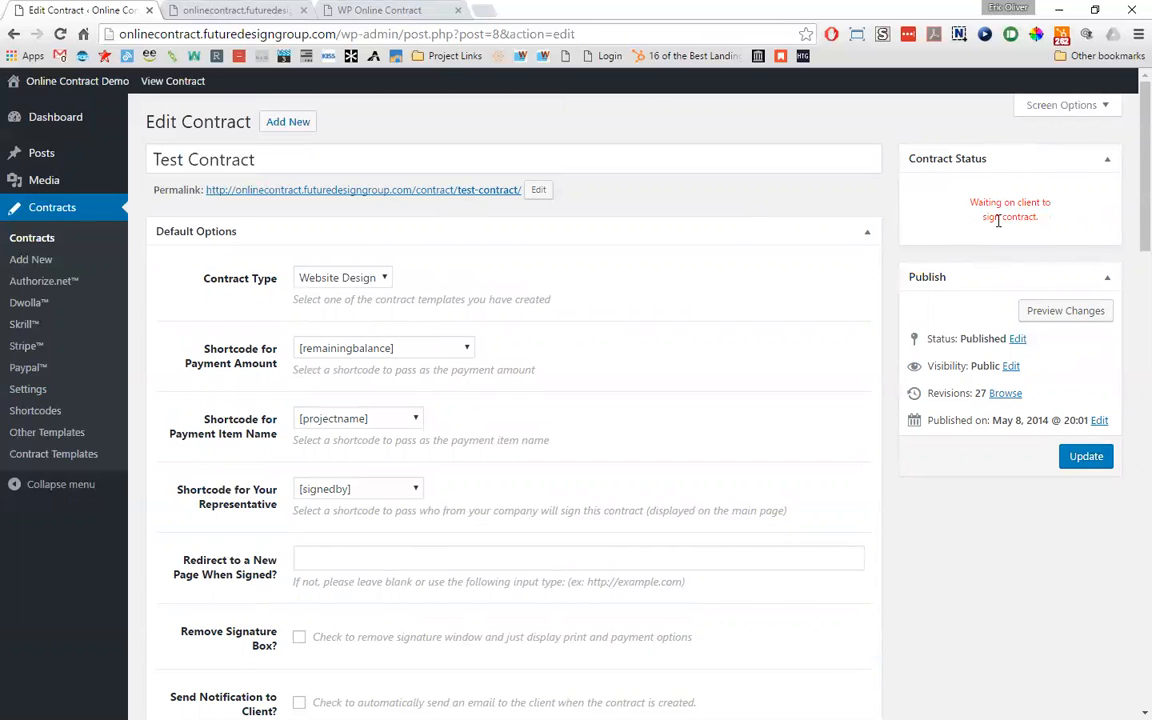
scroll(702, 424, down, 2)
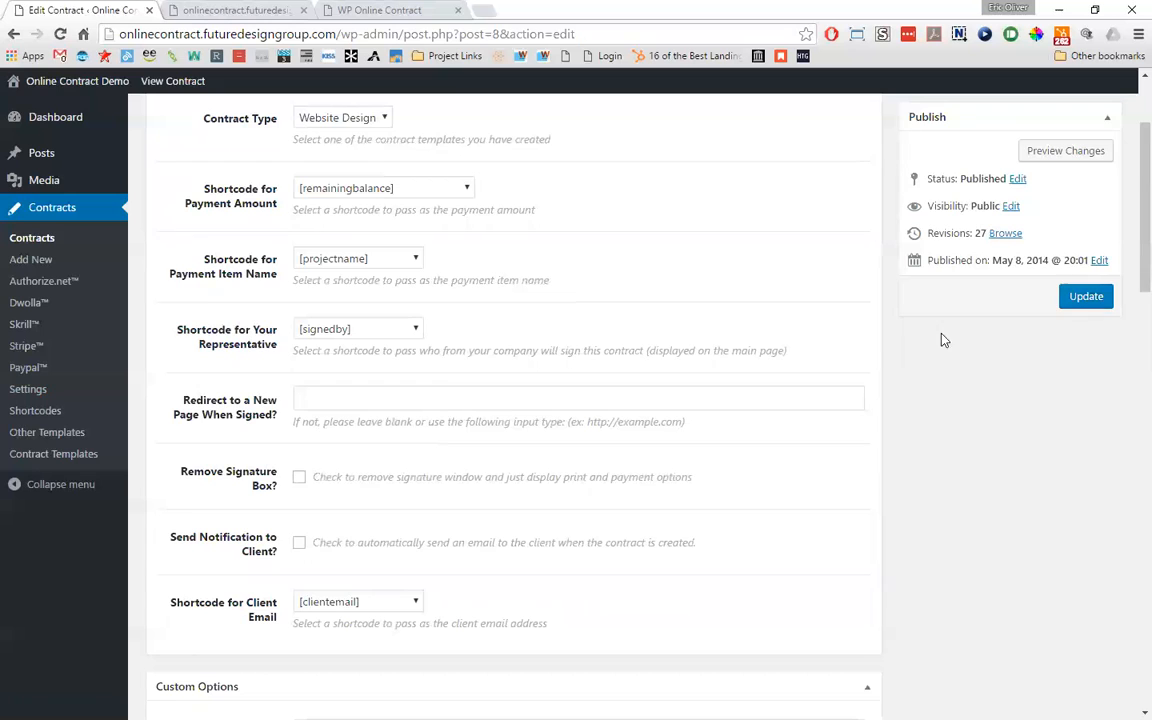
scroll(849, 357, up, 2)
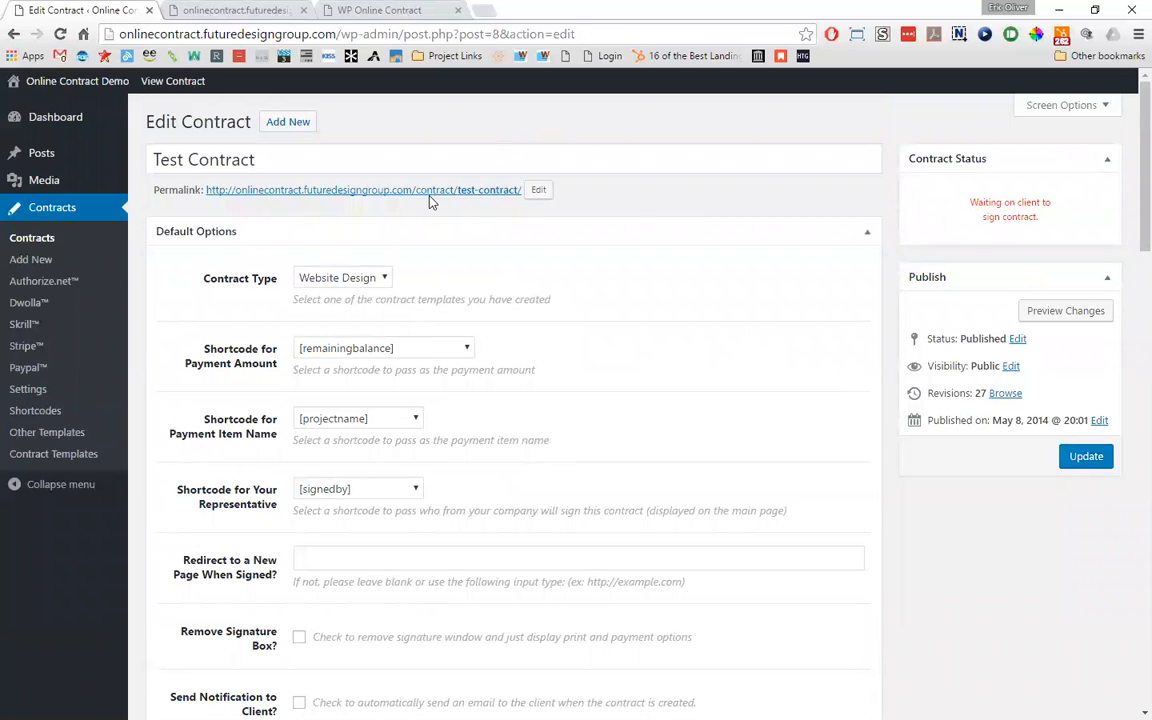
- Compare the published Test Contract page with the client and project fields in its editor
right_click(424, 198)
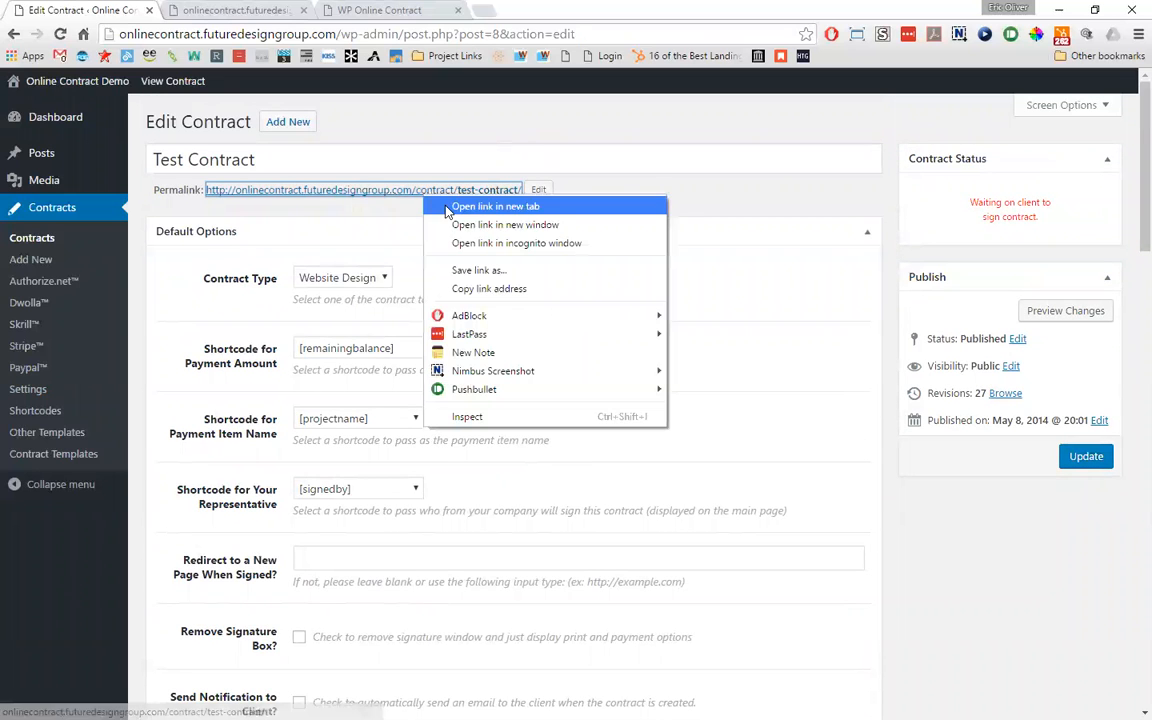
click(229, 9)
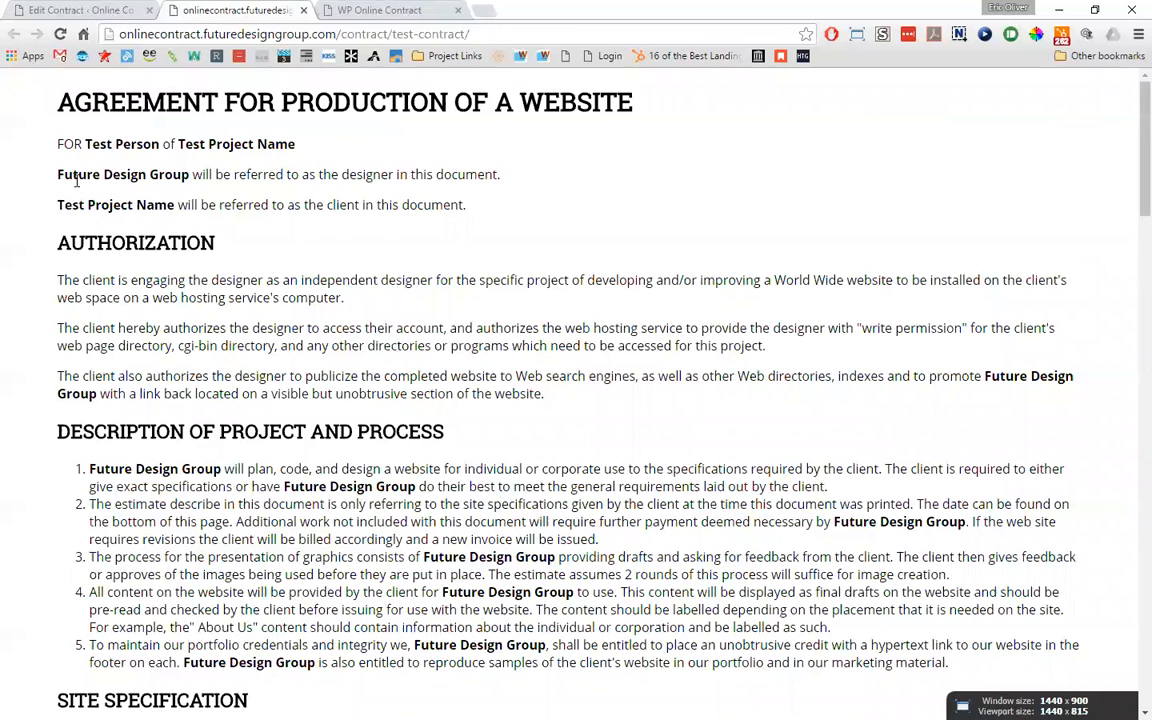
click(77, 10)
scroll(267, 406, down, 3)
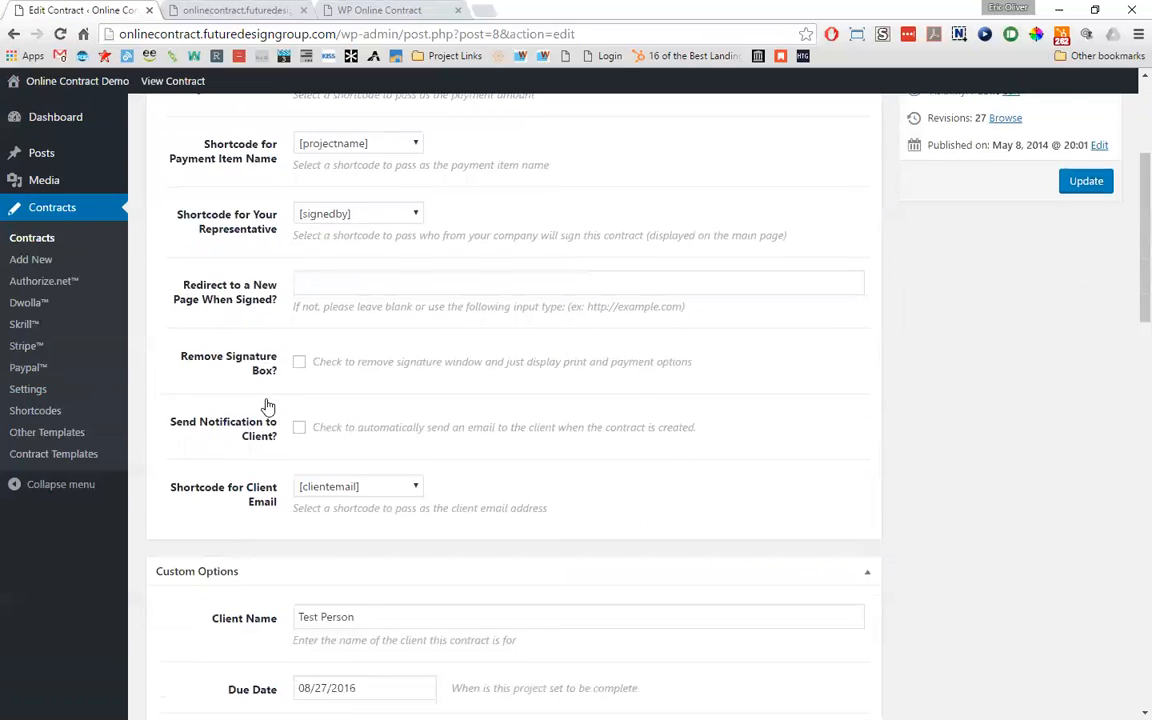
scroll(300, 350, down, 3)
scroll(345, 500, down, 3)
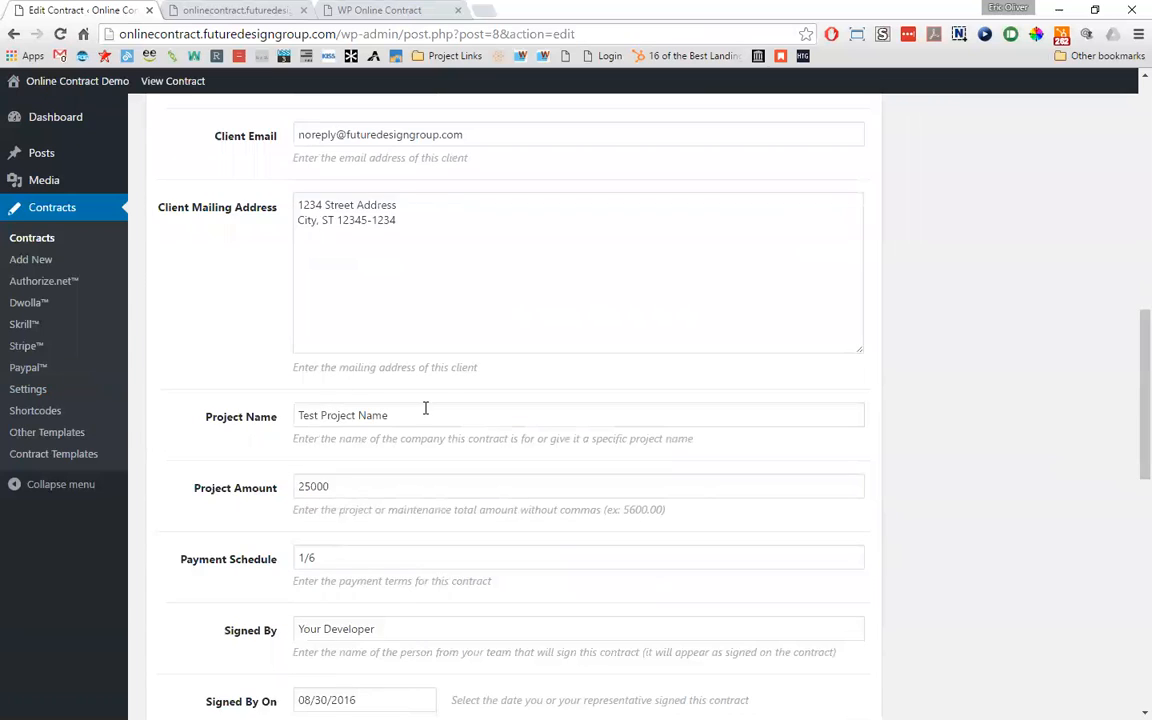
- Compare the contract's Project Name field with the client, project and designer names opening the published Test Contract
drag(310, 415, 476, 412)
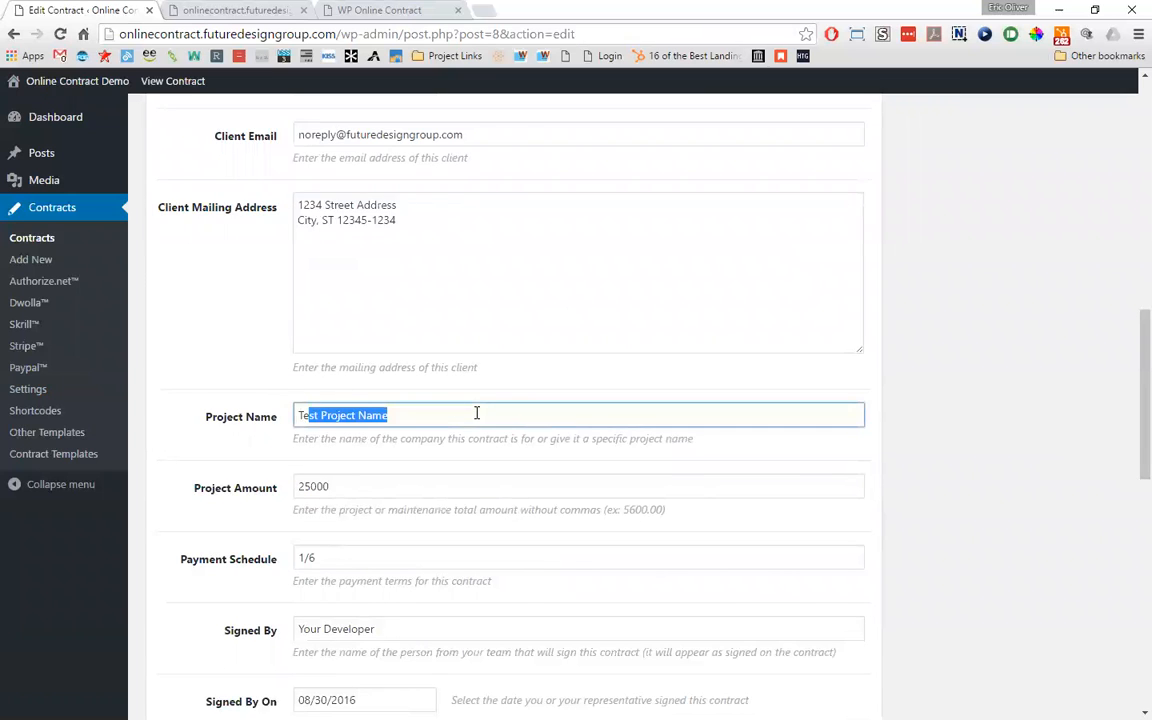
click(253, 9)
drag(86, 144, 298, 144)
drag(57, 174, 193, 175)
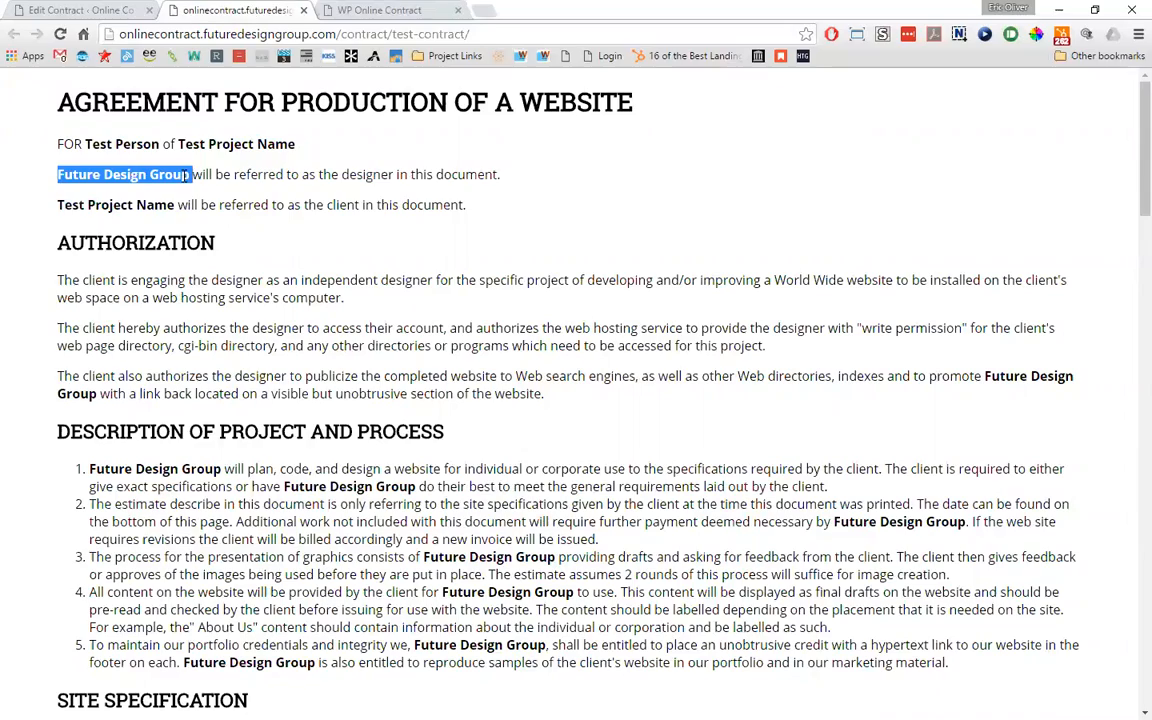
- Review the published contract's text, including the price estimate, payment arrangements and hourly rate, down to the representative signature section
scroll(563, 478, down, 2)
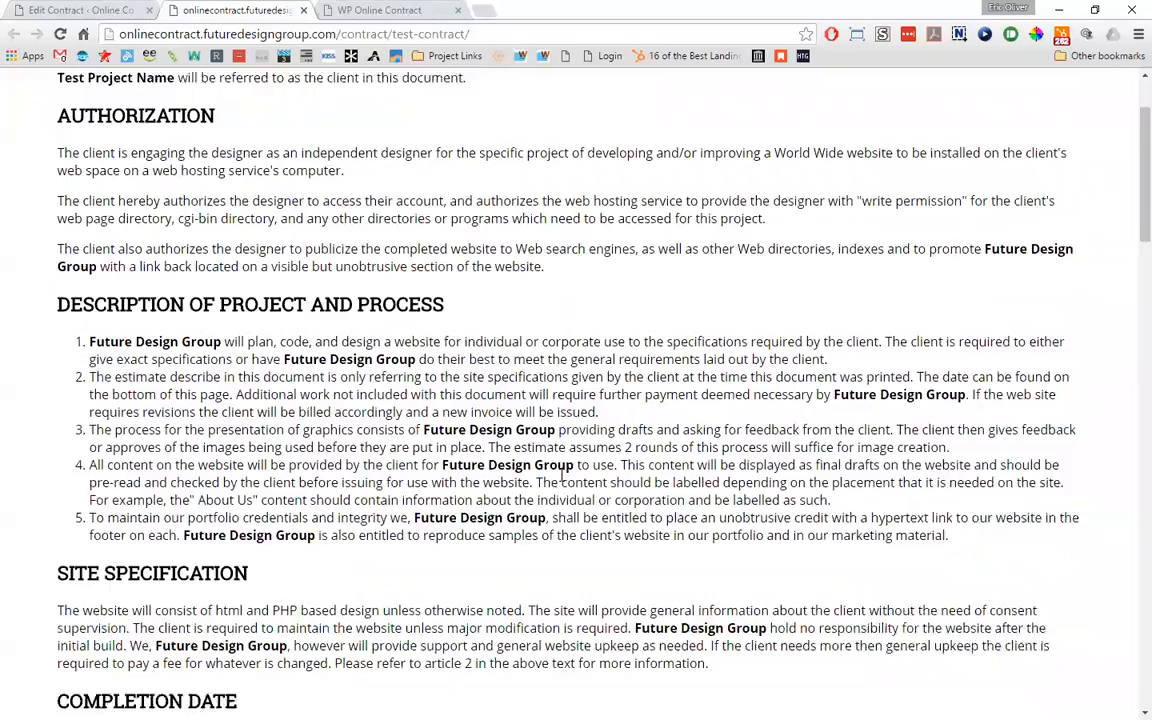
scroll(563, 478, down, 4)
scroll(284, 437, down, 3)
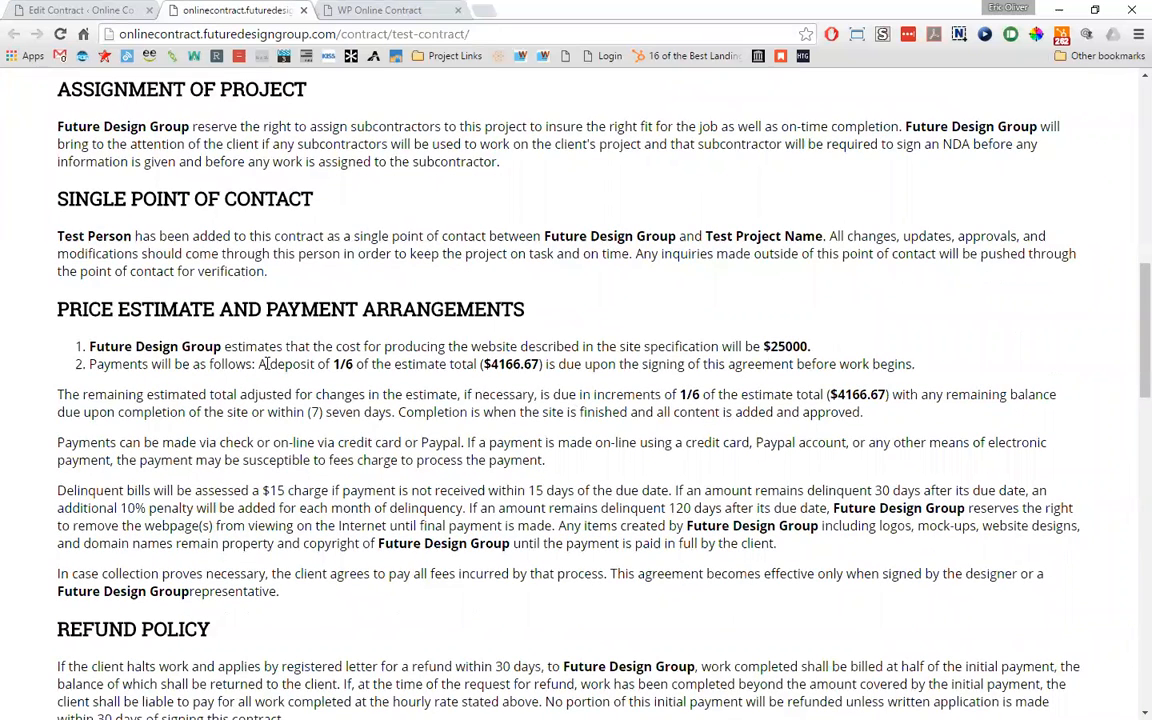
drag(766, 346, 807, 346)
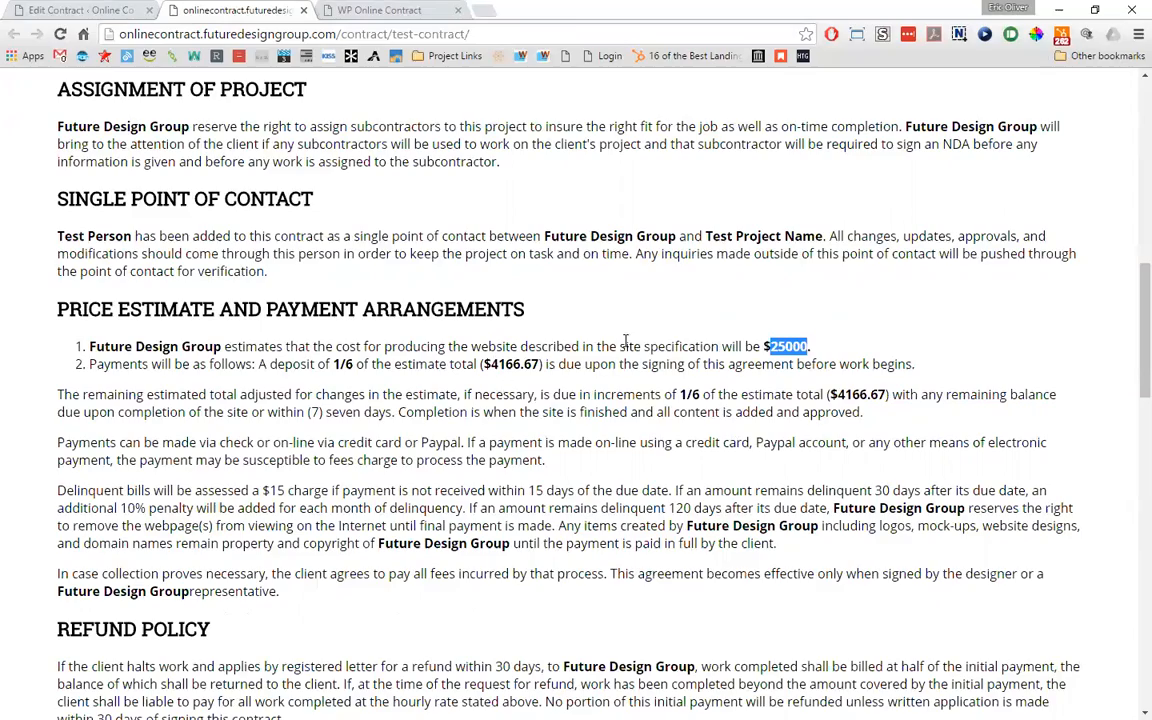
scroll(622, 250, down, 2)
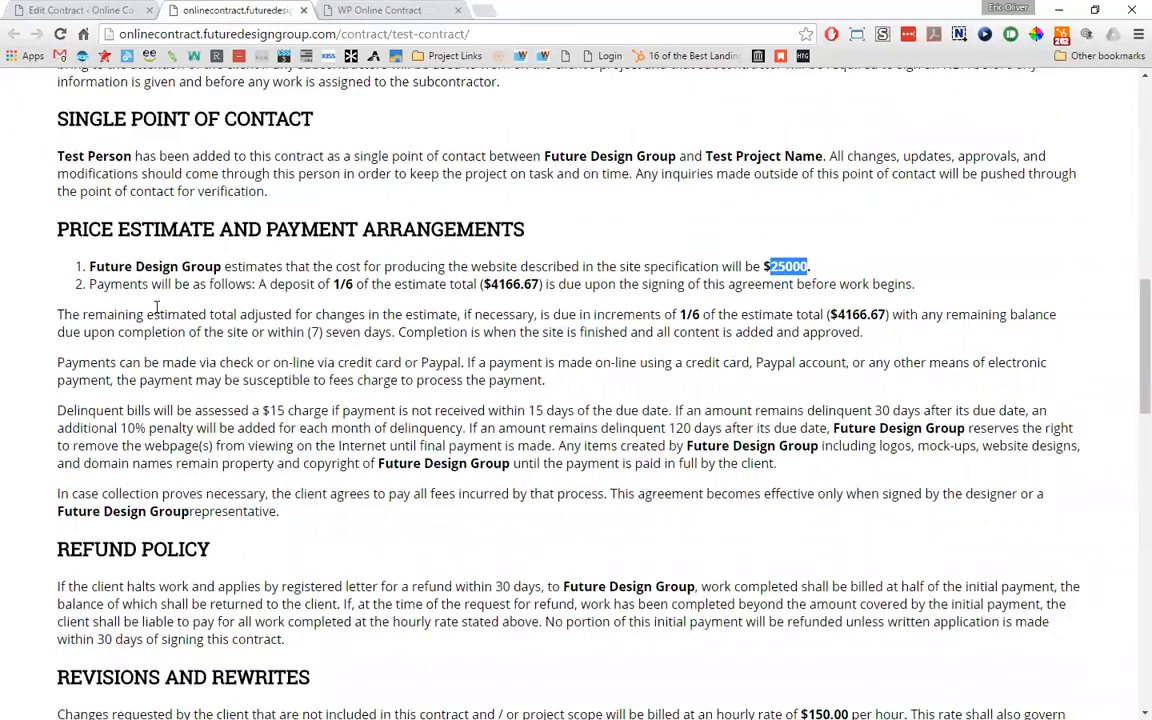
scroll(740, 362, up, 9)
scroll(476, 350, down, 8)
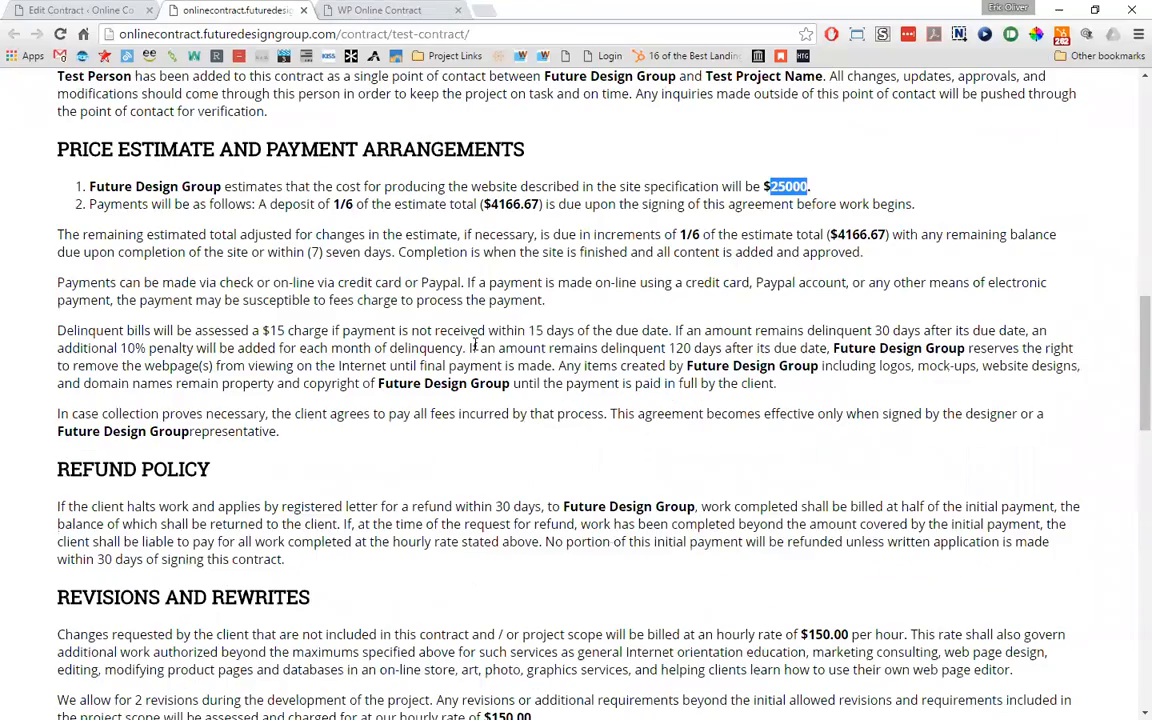
scroll(475, 345, down, 6)
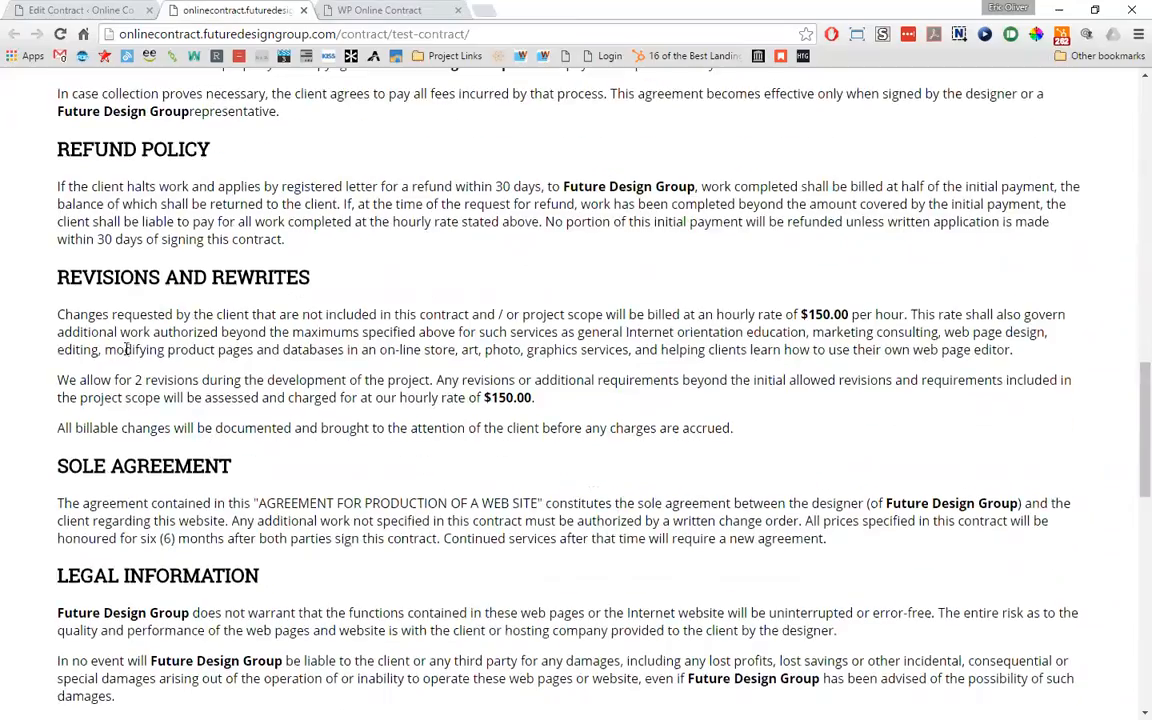
scroll(265, 370, down, 5)
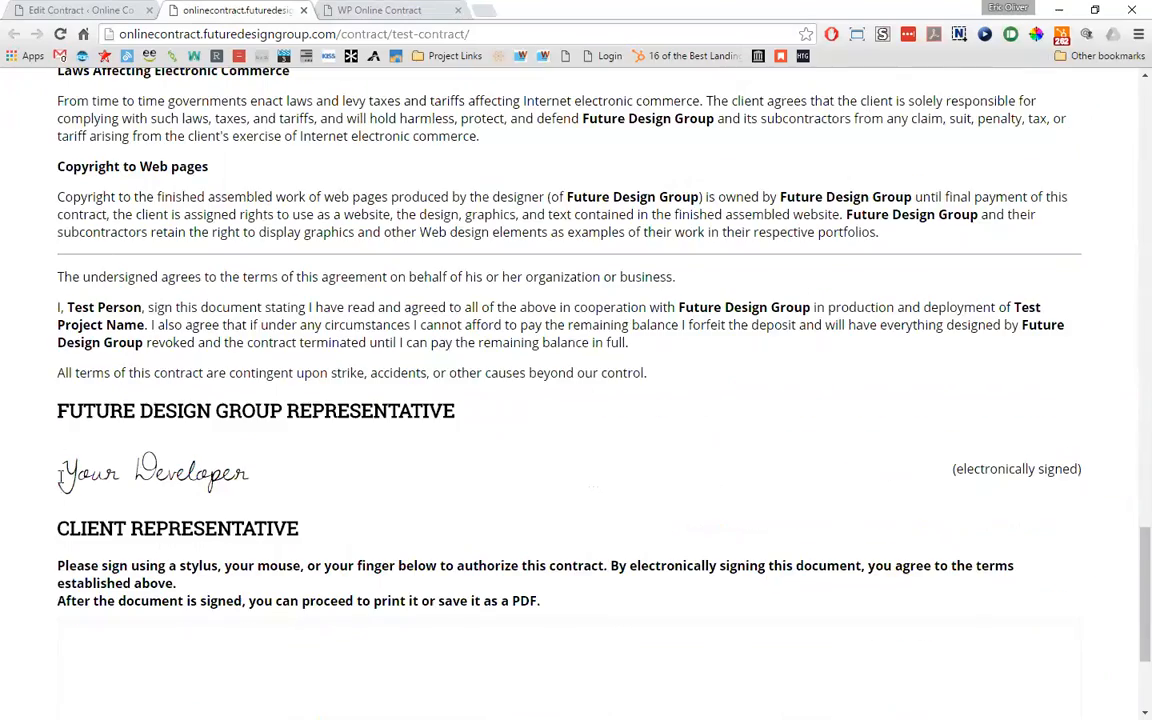
- Compare the Future Design Group representative's signature on the published contract with the Signed By field in the contract editor
drag(58, 470, 255, 474)
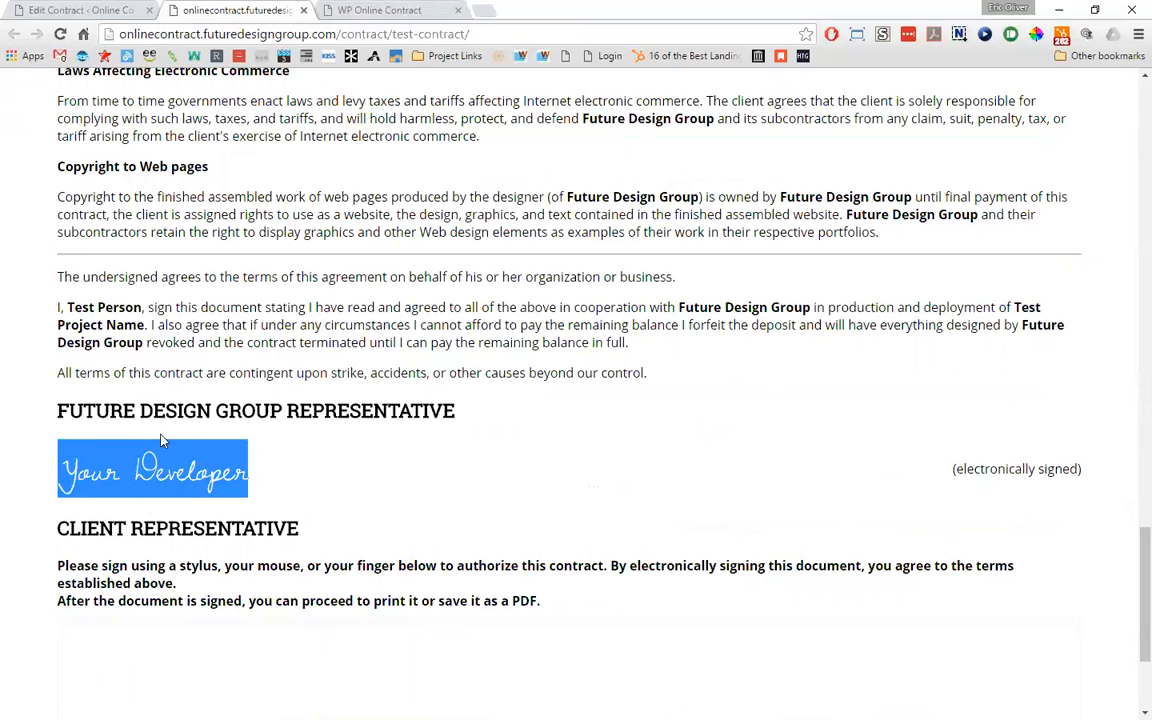
click(80, 10)
scroll(280, 450, down, 3)
scroll(270, 380, up, 2)
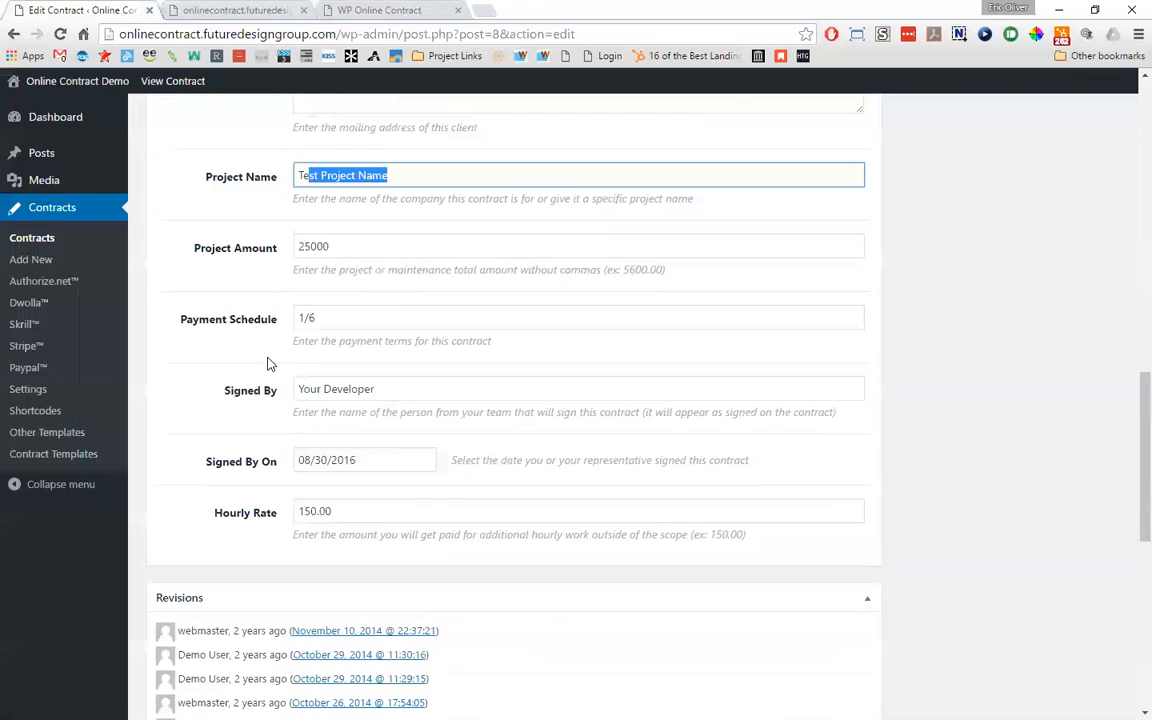
triple_click(490, 388)
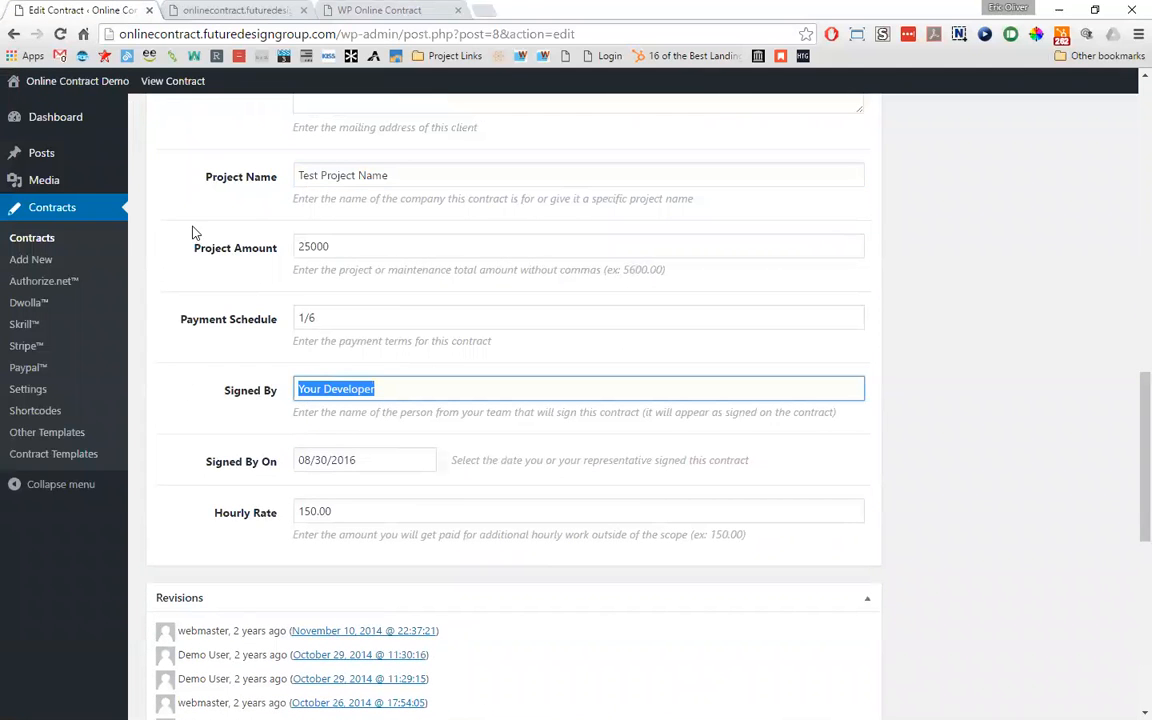
click(228, 10)
click(97, 452)
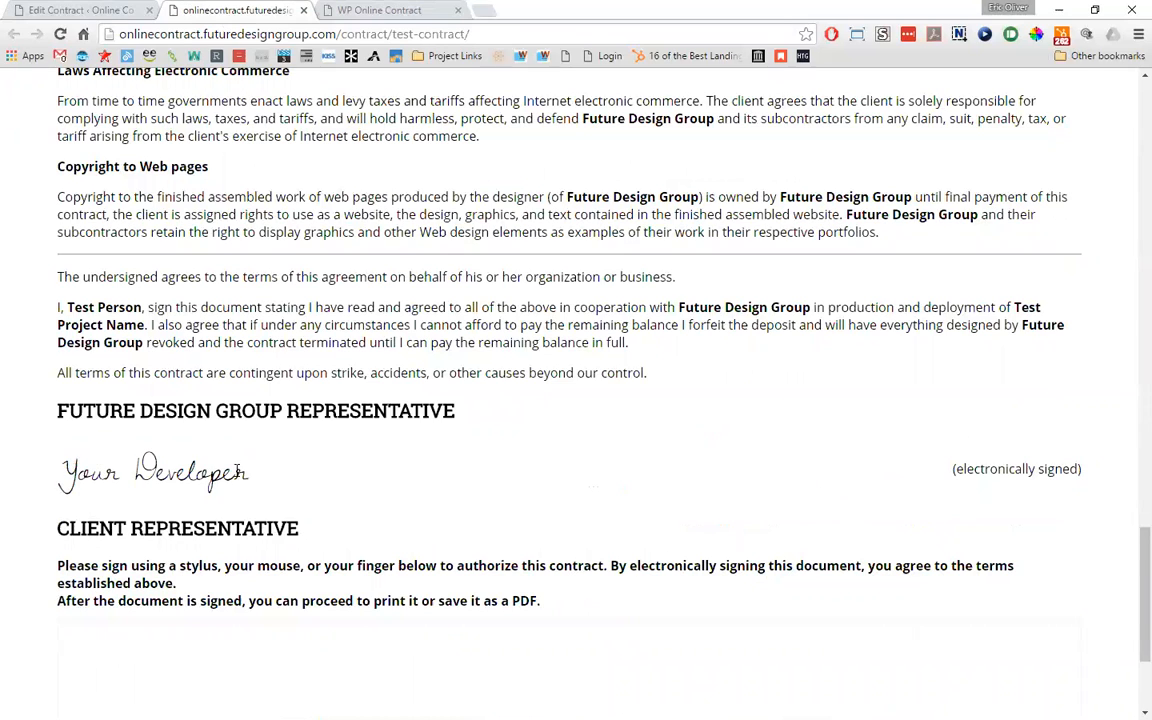
triple_click(238, 470)
mouse_move(950, 470)
mouse_down()
mouse_move(1077, 469)
mouse_move(677, 478)
mouse_up()
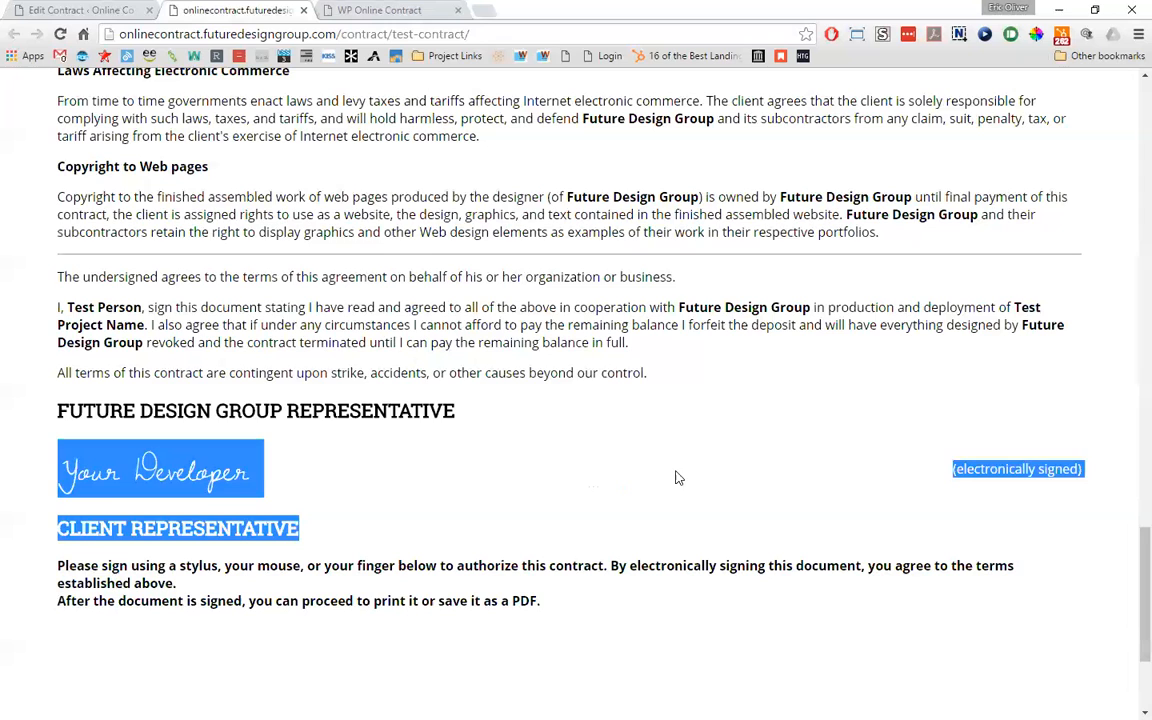
click(278, 479)
drag(242, 474, 57, 470)
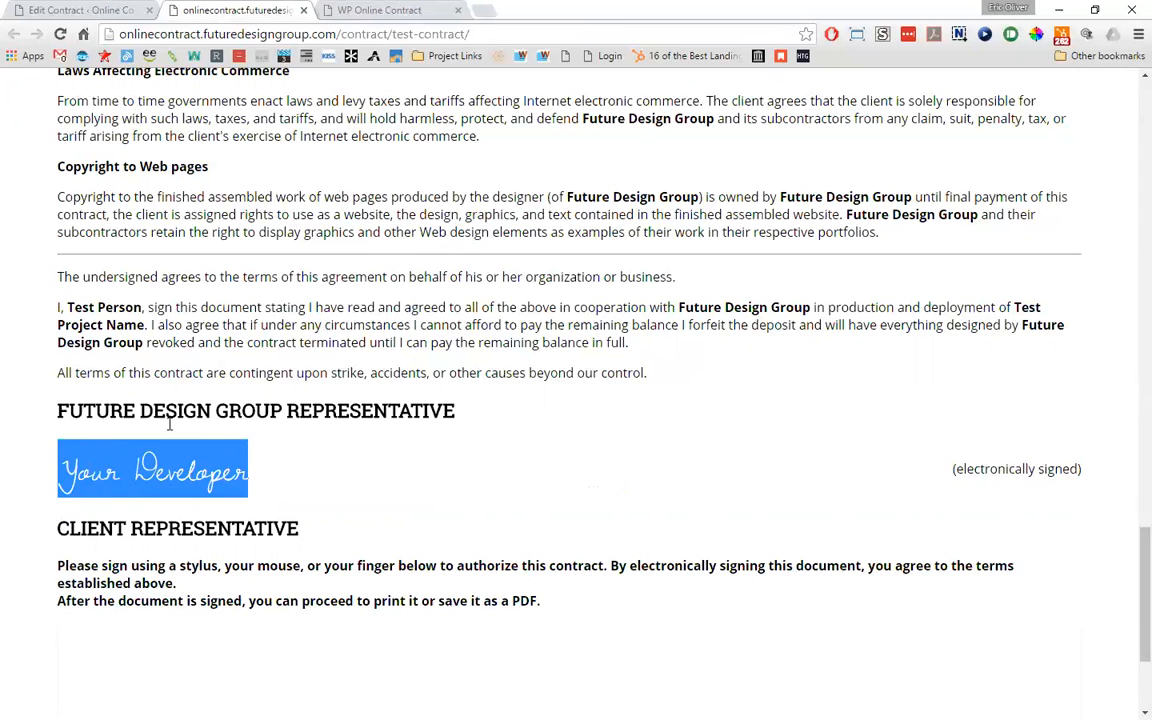
click(186, 474)
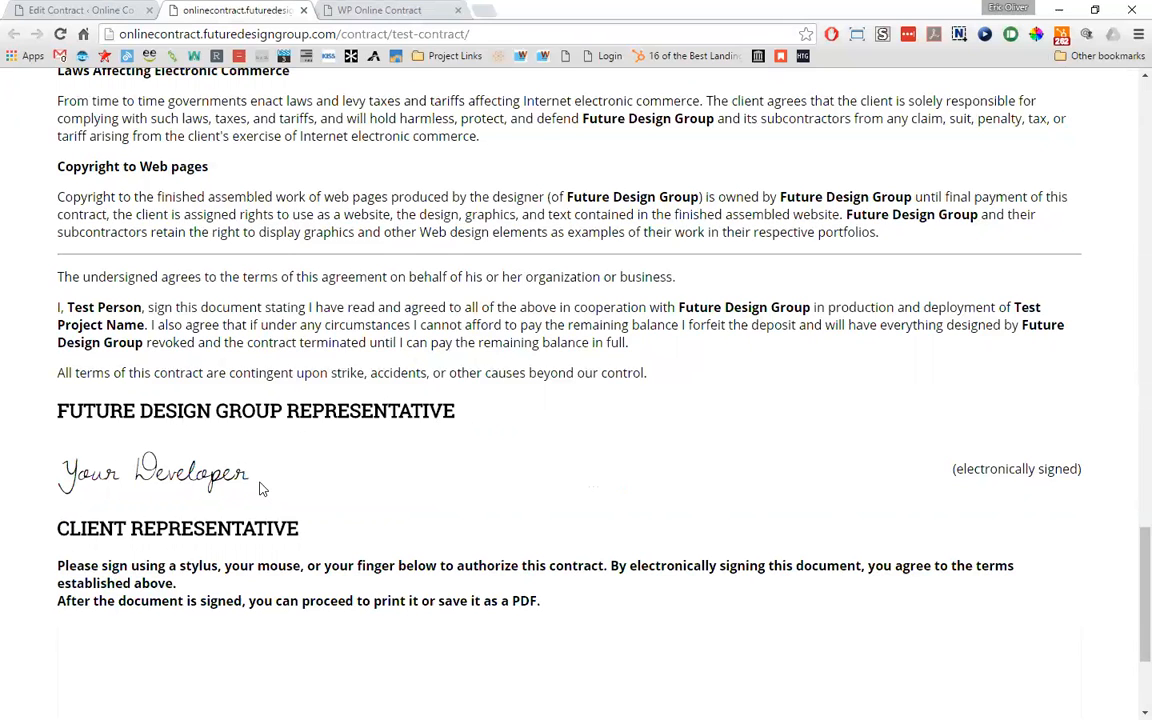
- Draw a freehand client signature across the signature line of the published contract and save it
scroll(260, 481, down, 2)
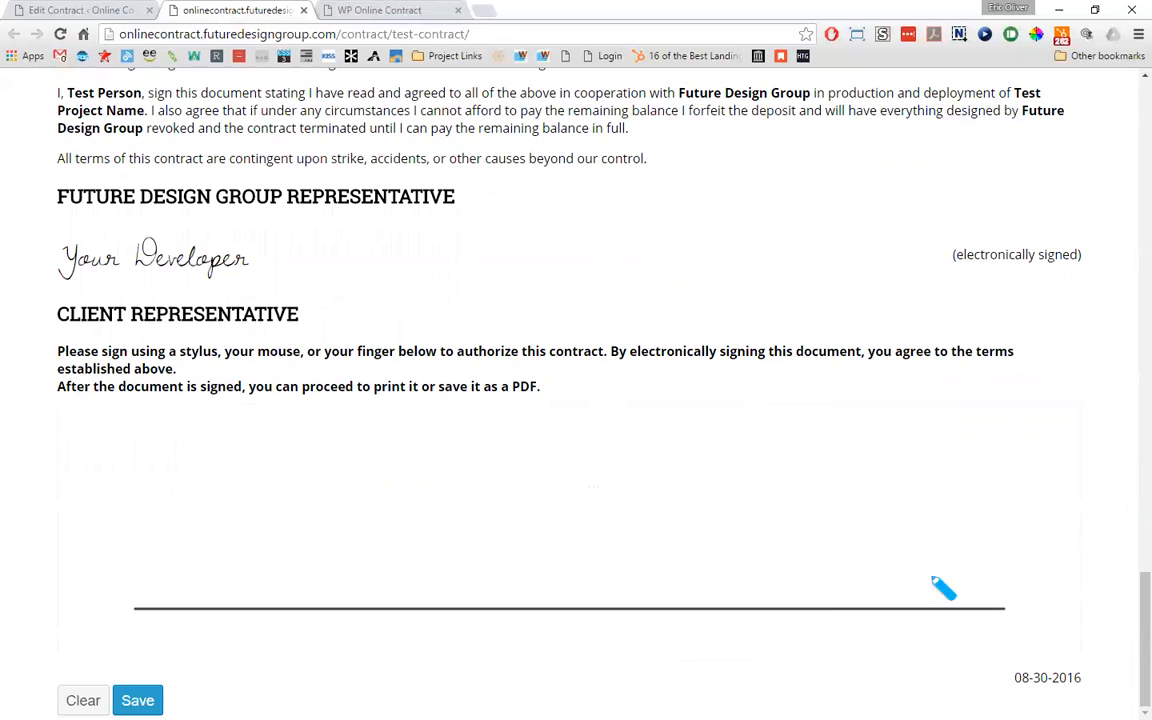
mouse_move(402, 551)
mouse_down()
mouse_move(540, 500)
mouse_move(735, 548)
mouse_move(1028, 536)
mouse_up()
click(137, 700)
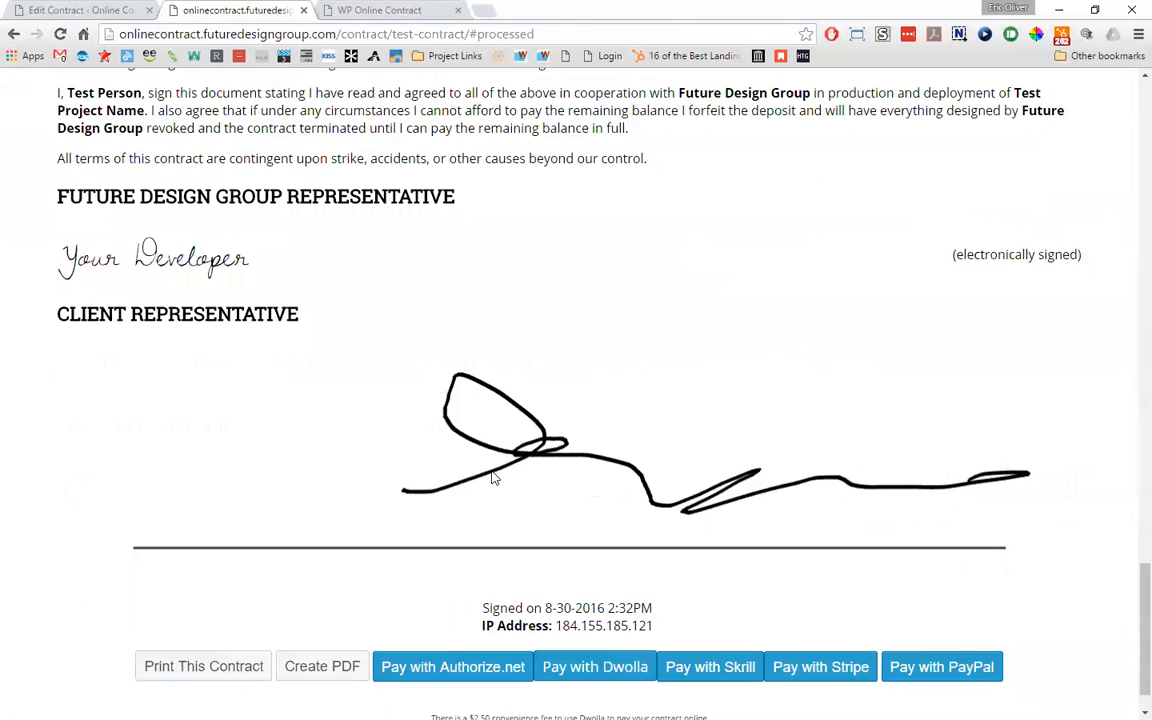
- Review the signed contract's signature, print, PDF and payment options, and the convenience fee notes beneath them
mouse_move(540, 453)
mouse_down()
mouse_move(589, 339)
mouse_move(663, 226)
mouse_move(797, 167)
mouse_move(817, 201)
mouse_move(815, 175)
mouse_move(666, 267)
mouse_move(779, 169)
mouse_move(774, 213)
mouse_move(725, 255)
mouse_move(825, 172)
mouse_move(785, 197)
mouse_move(586, 468)
mouse_move(391, 450)
mouse_up()
scroll(391, 450, down, 1)
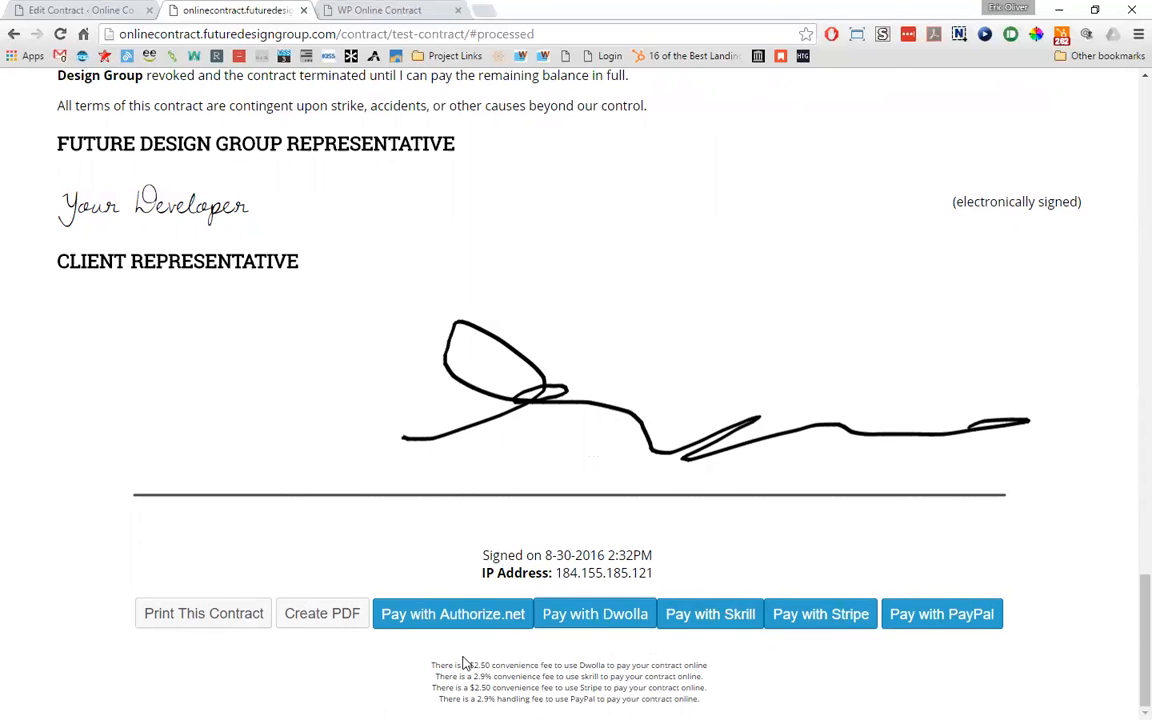
drag(430, 668, 702, 666)
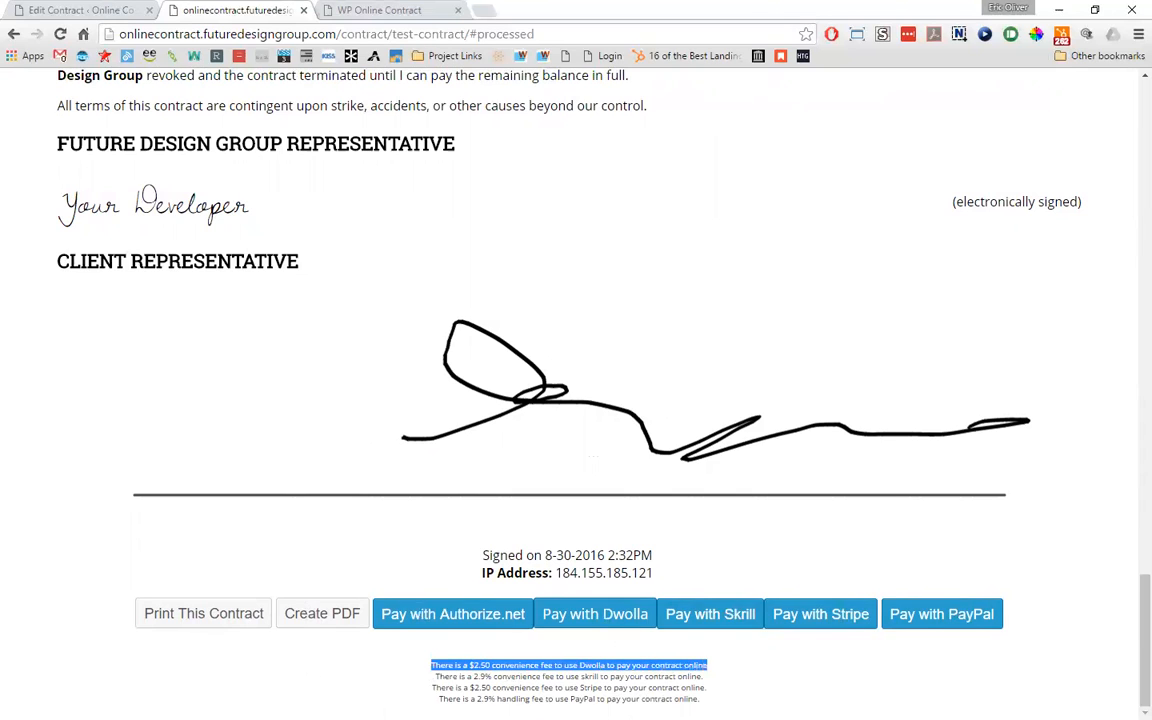
click(370, 672)
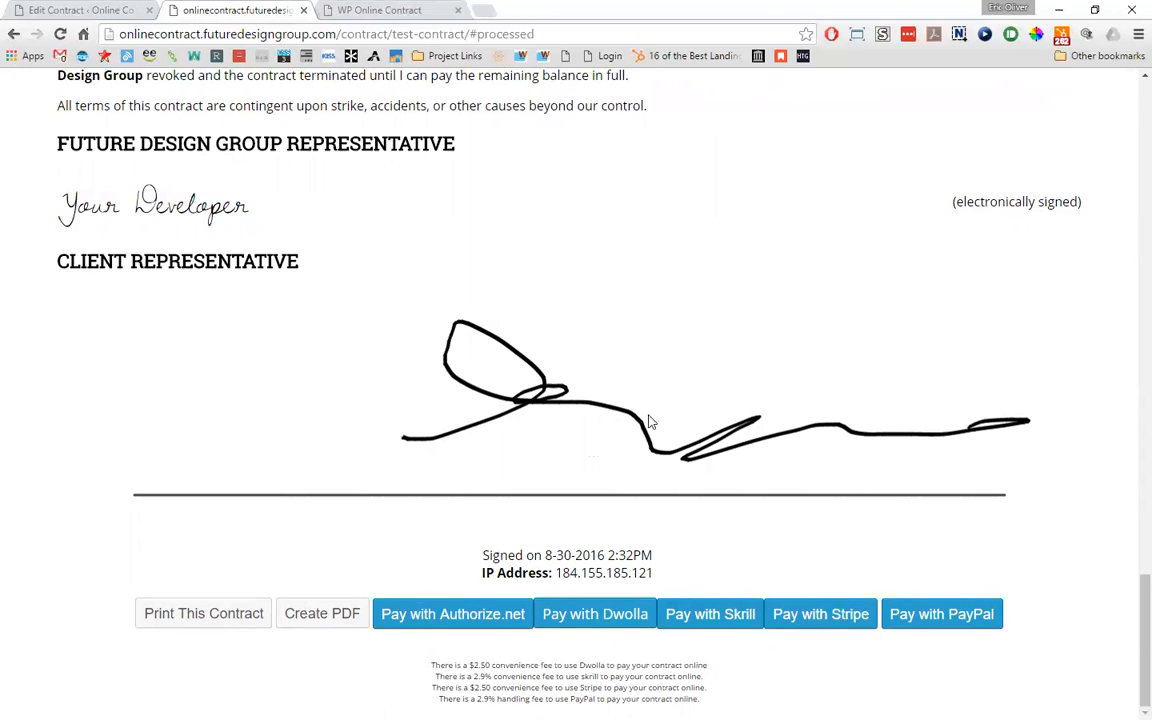
scroll(414, 278, up, 10)
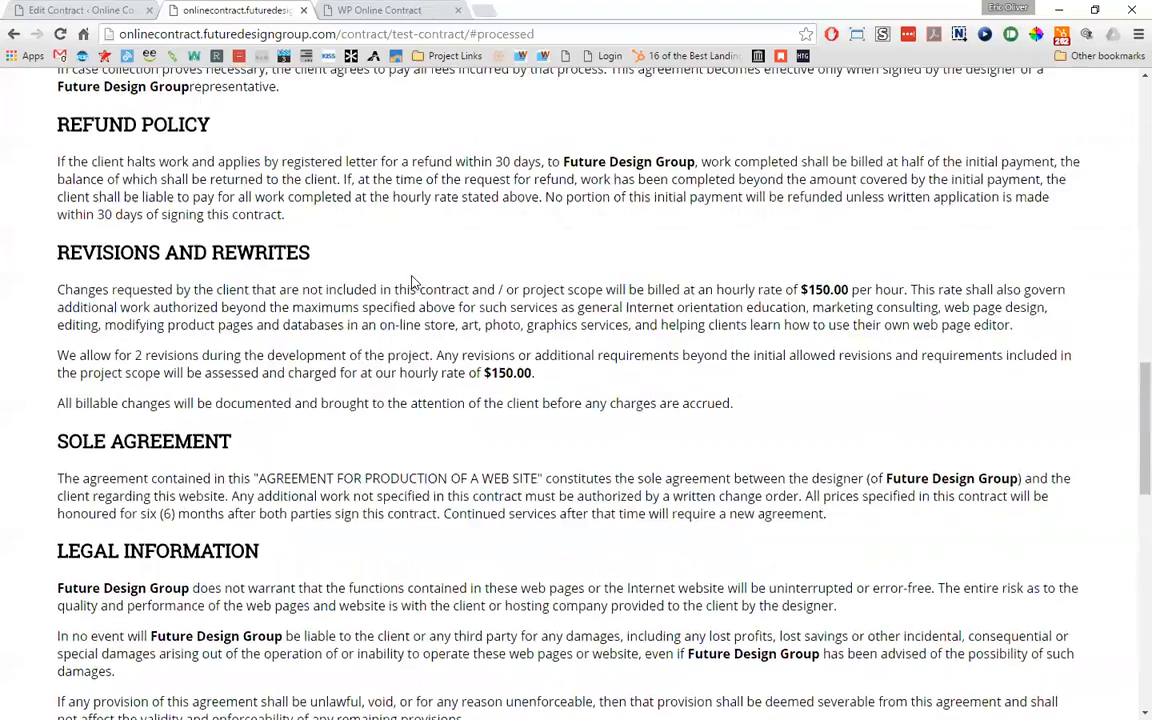
scroll(414, 281, up, 15)
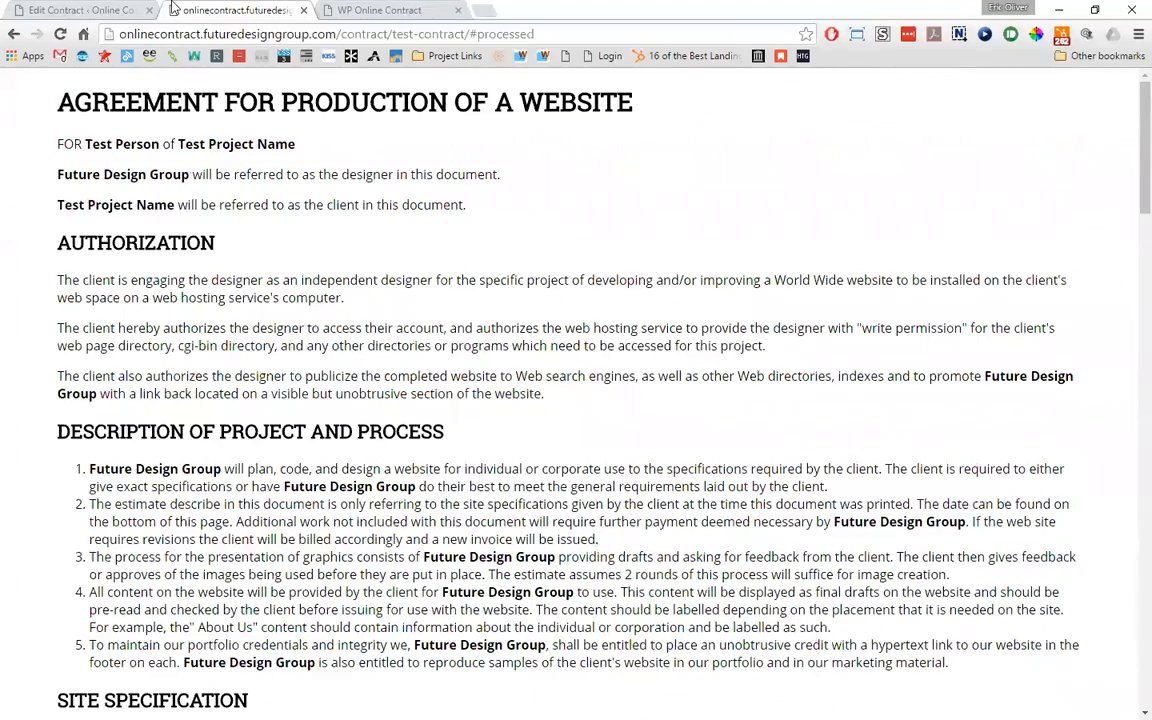
- Reload the Test Contract editor and check the contract status and options for the signed contract
click(50, 12)
scroll(254, 373, up, 7)
scroll(290, 330, up, 5)
scroll(376, 560, down, 6)
scroll(380, 560, up, 6)
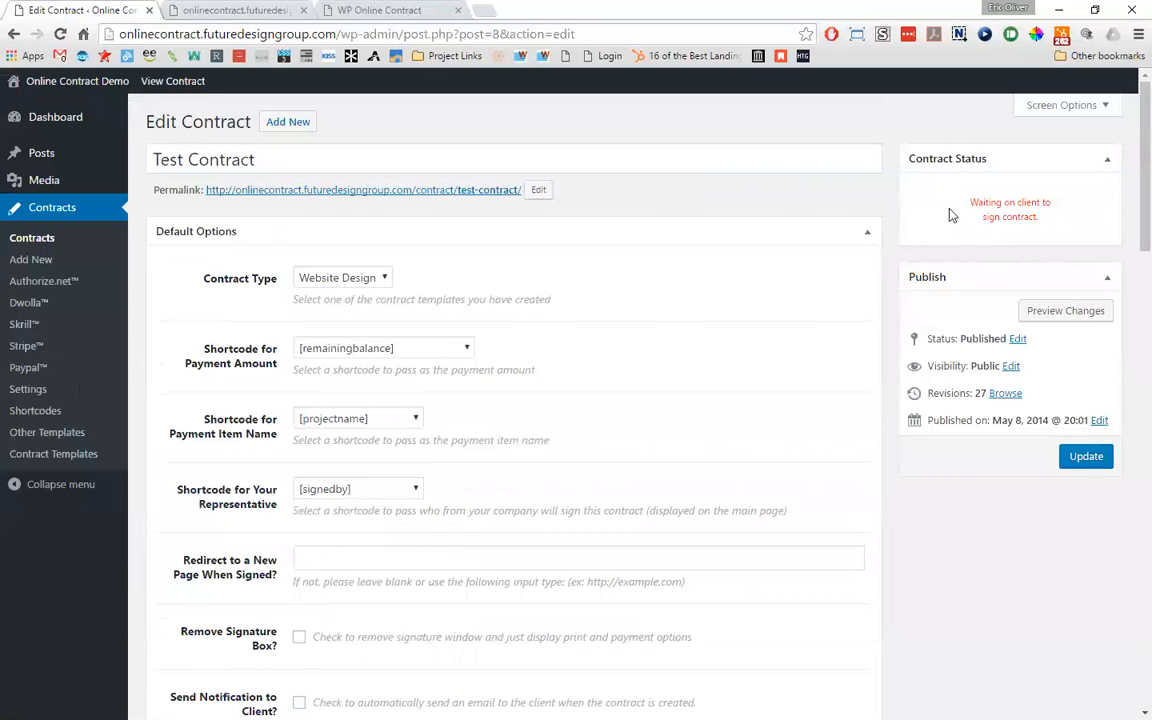
click(60, 36)
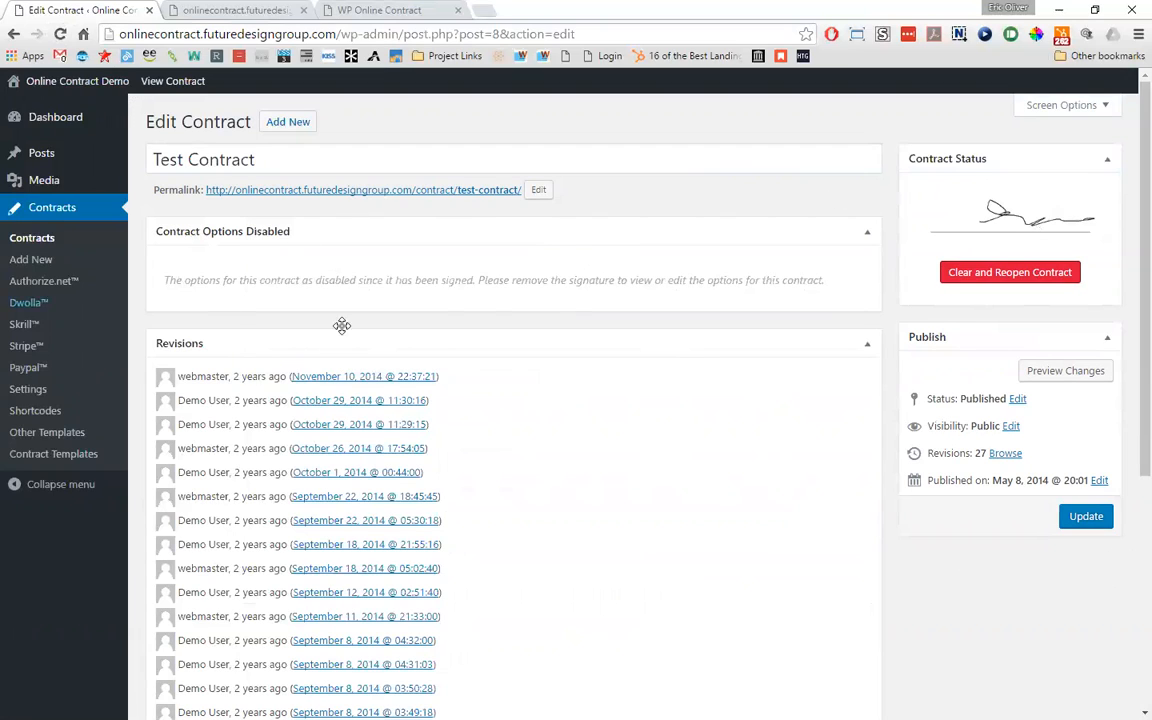
- Clear the client's signature to reopen the Test Contract, and review its editable options
click(976, 280)
click(633, 126)
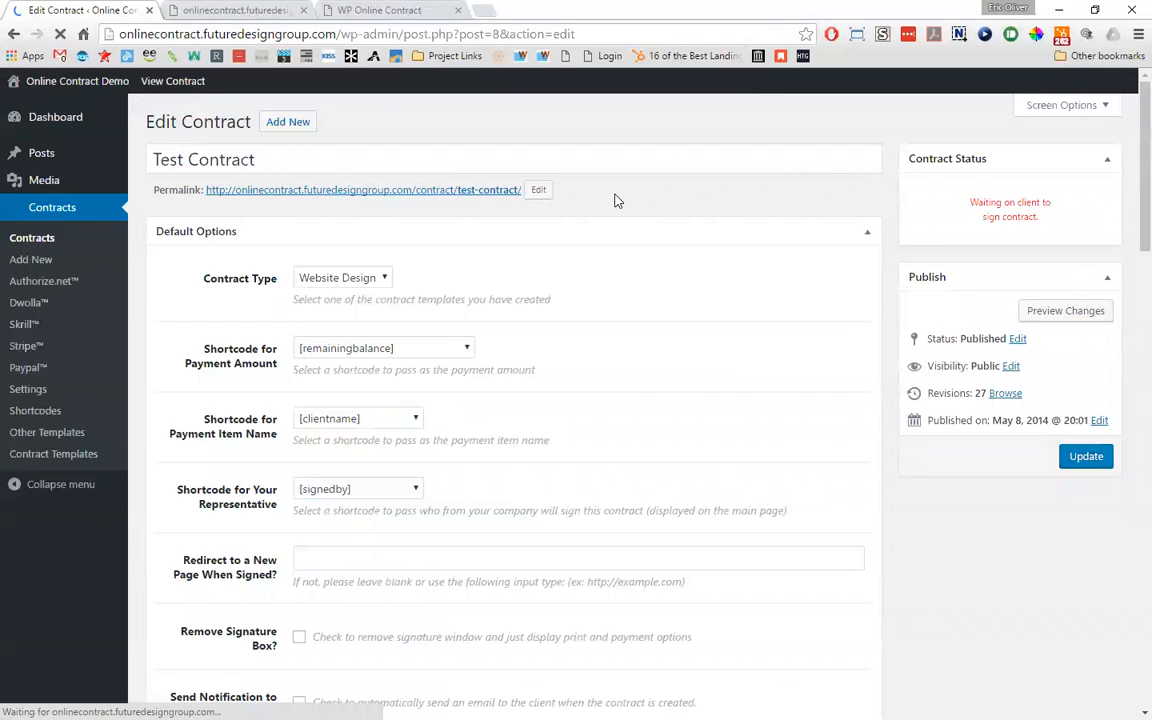
scroll(417, 481, down, 3)
scroll(452, 558, down, 5)
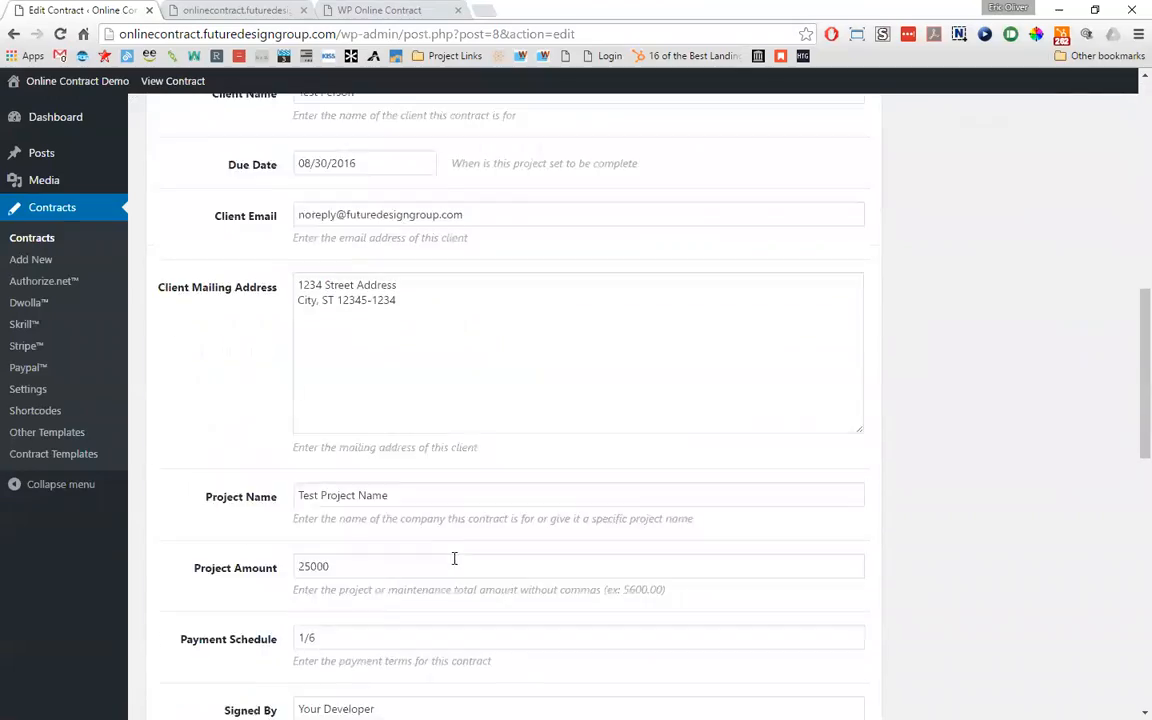
scroll(400, 350, up, 15)
- Reload the published contract to check its client signature area, and return to the contract editor
click(236, 10)
scroll(410, 505, down, 20)
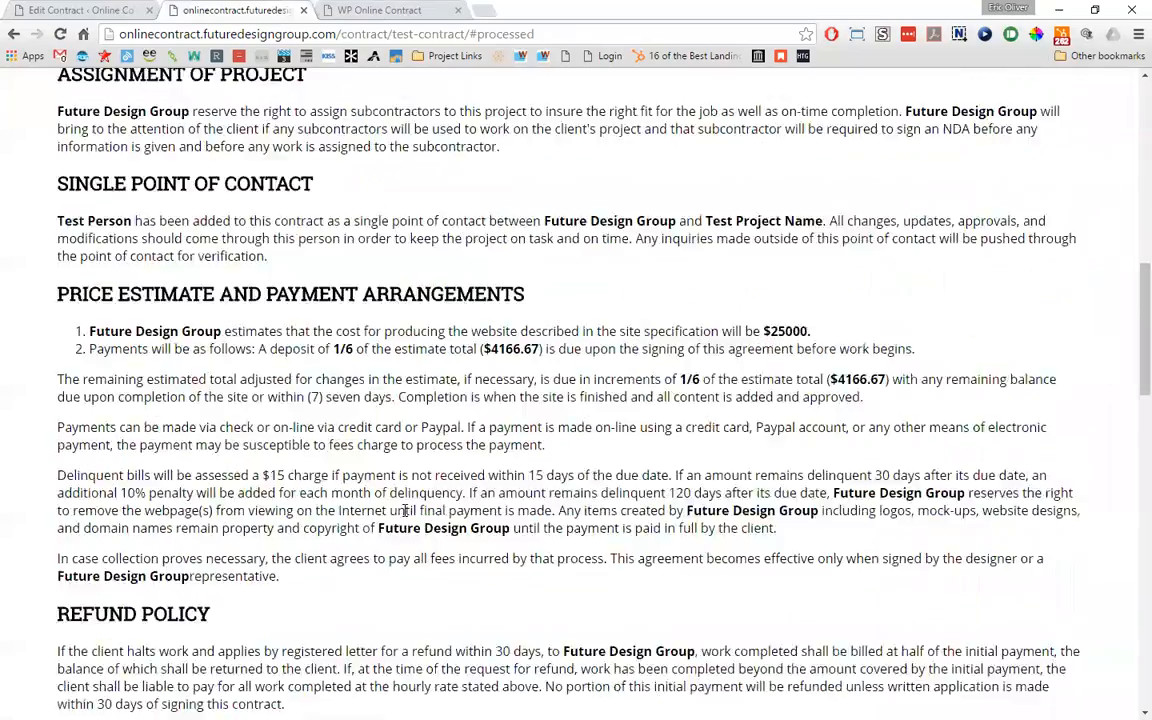
click(60, 33)
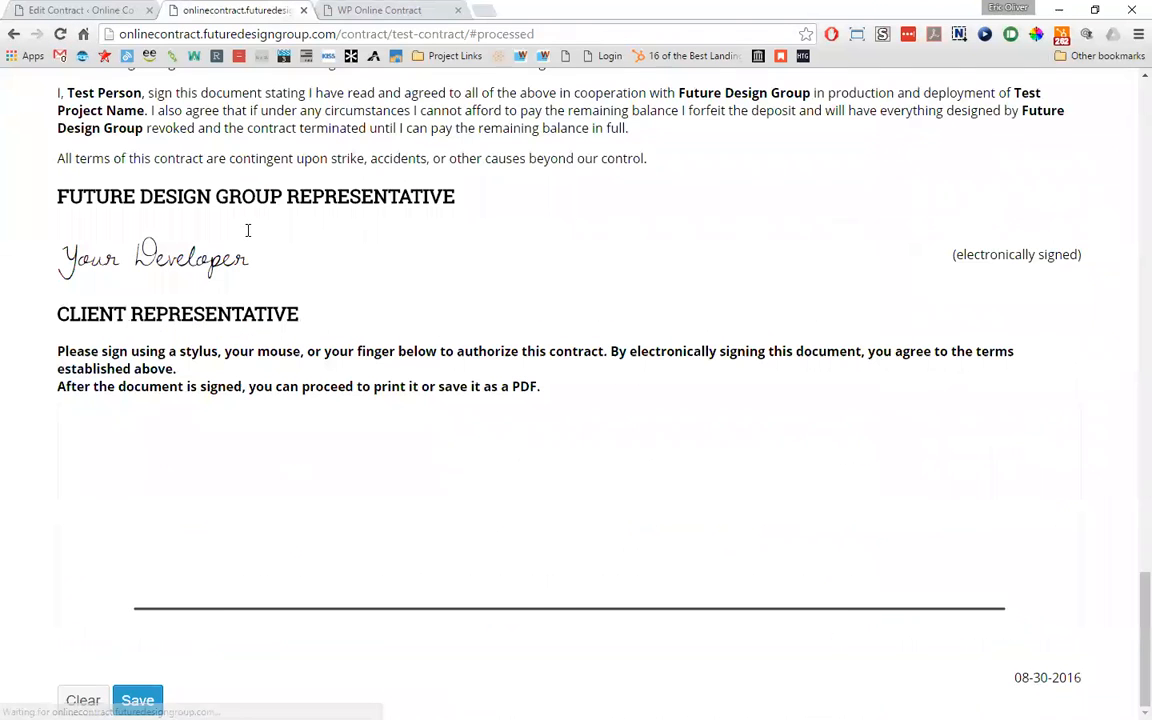
click(70, 9)
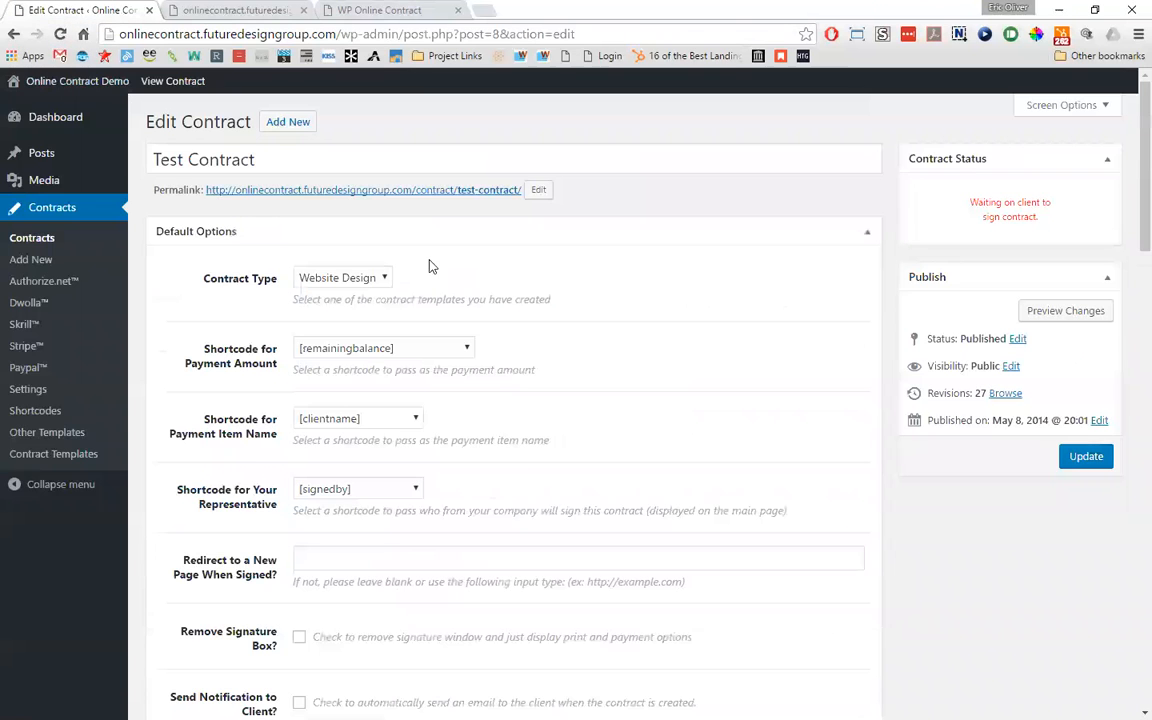